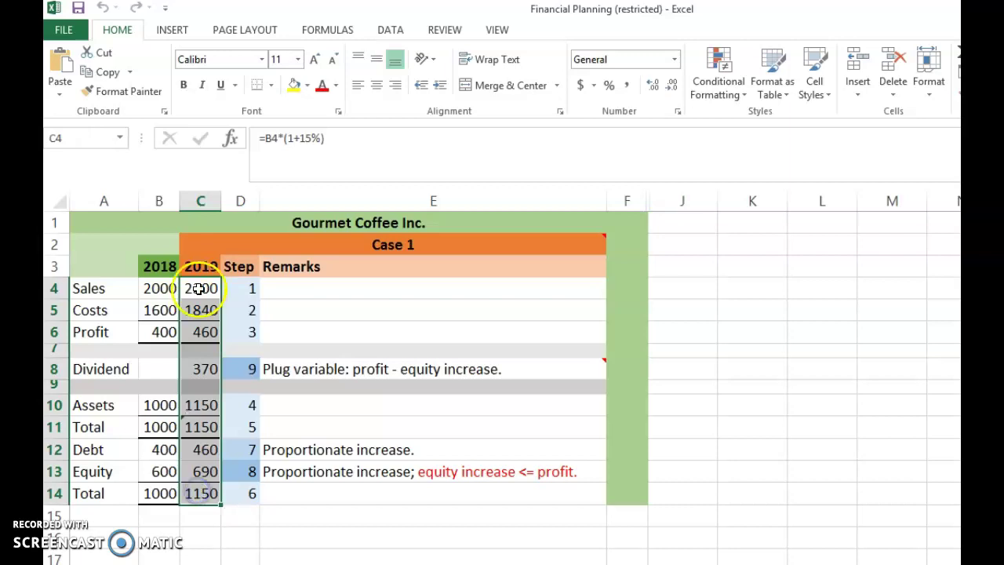
Compare 2018 and 2019 Sales and inspect the growth formula behind the 2019 Sales figure in C4.
left_click(198, 288)
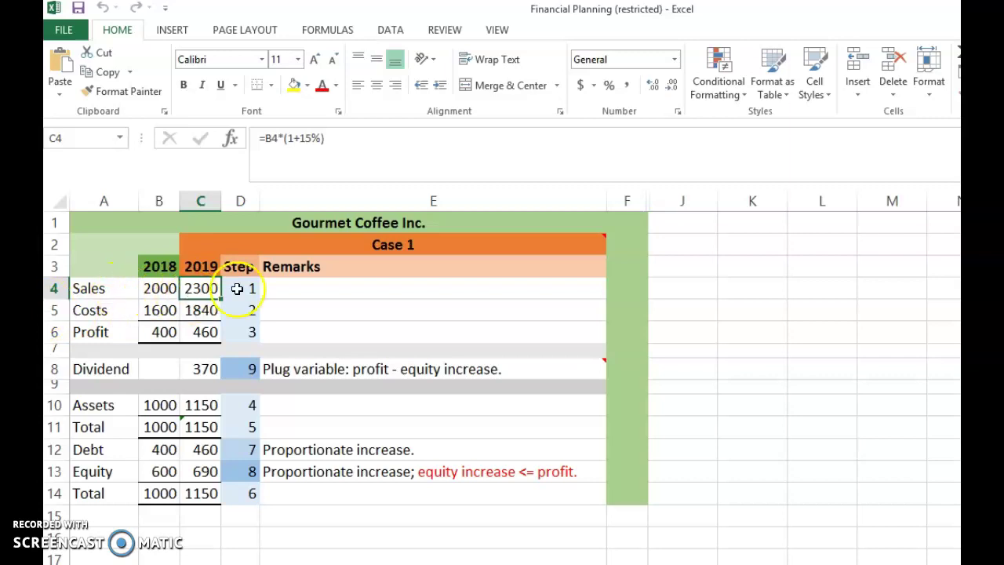
left_click(160, 289)
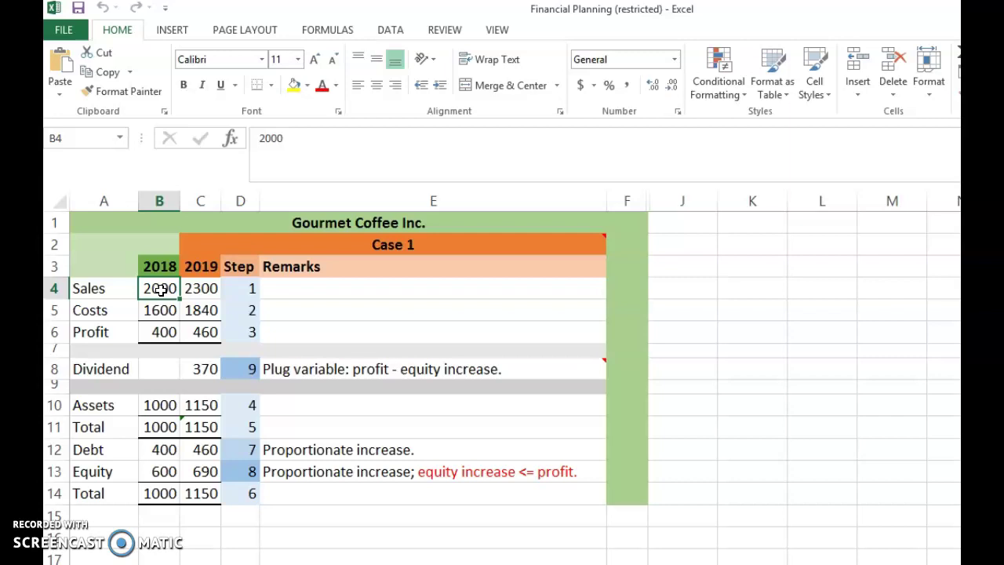
left_click(201, 289)
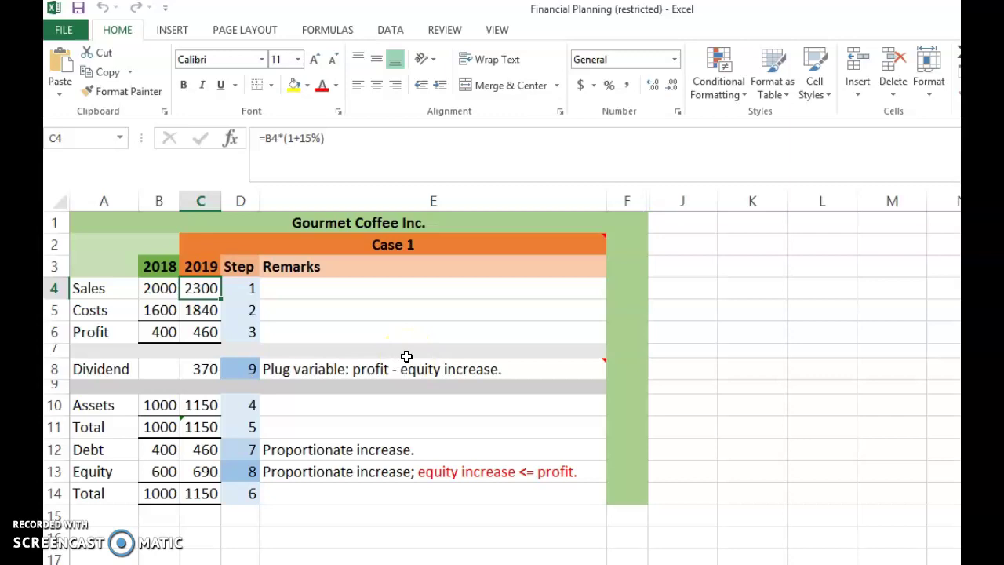
left_click(163, 289)
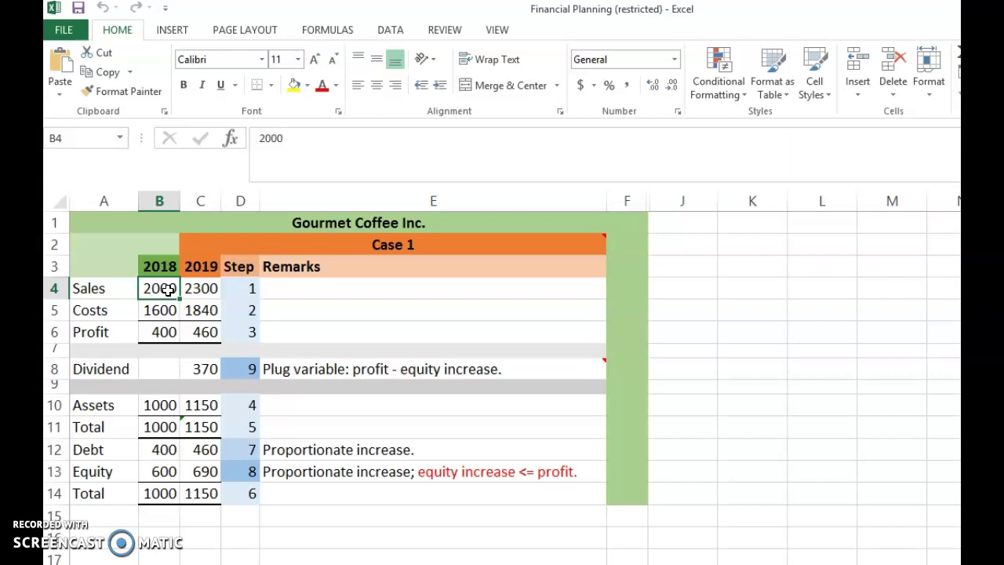
left_click(199, 288)
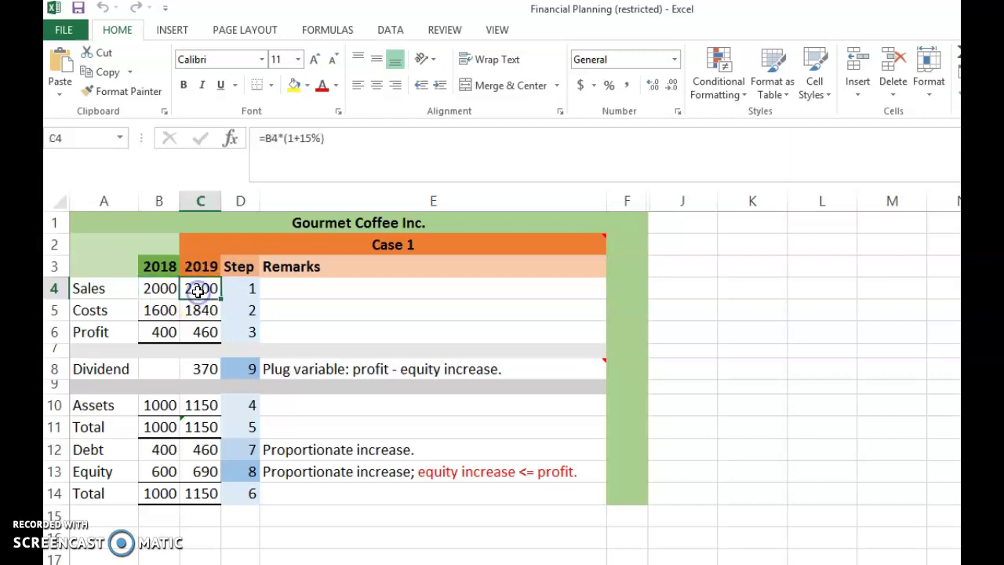
left_click(345, 138)
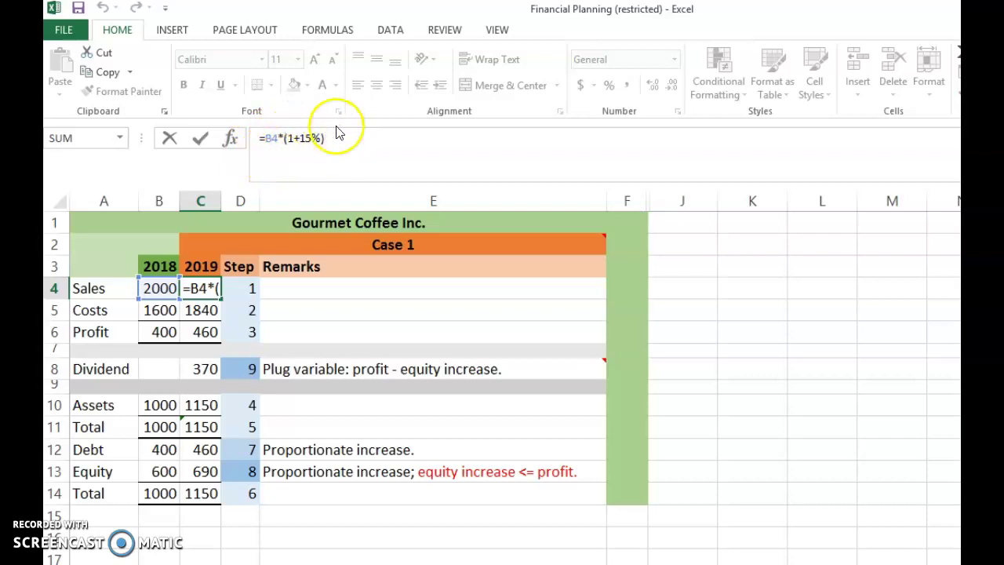
left_click(200, 139)
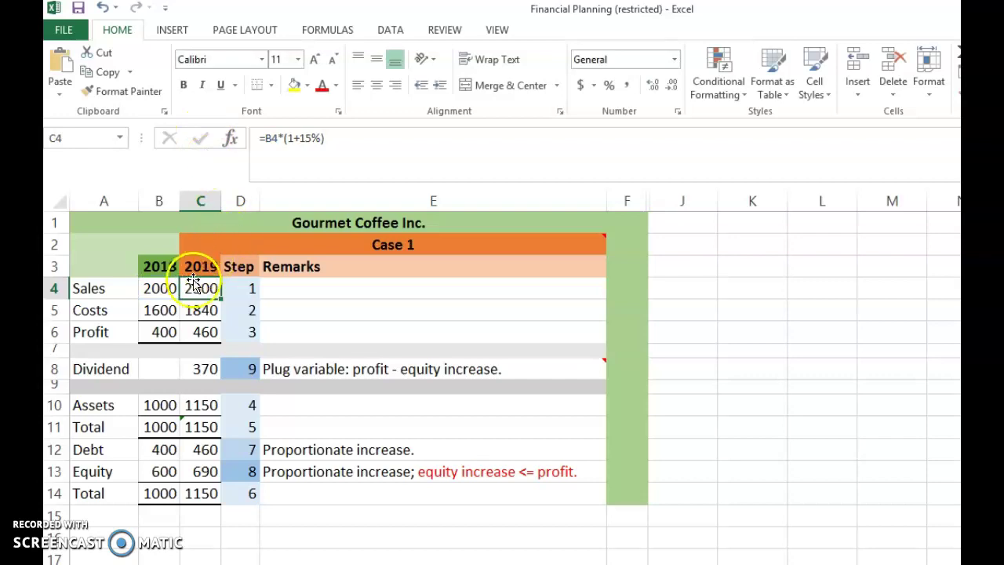
left_click(239, 289)
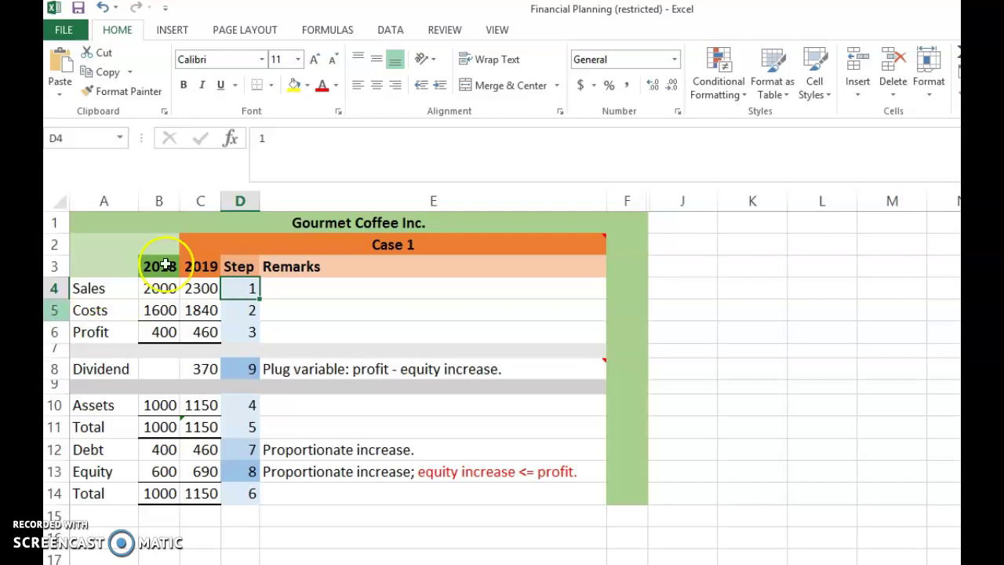
Examine the Costs row, tracing how the 2019 figure in C5 is calculated from the 2018 costs.
left_click(111, 312)
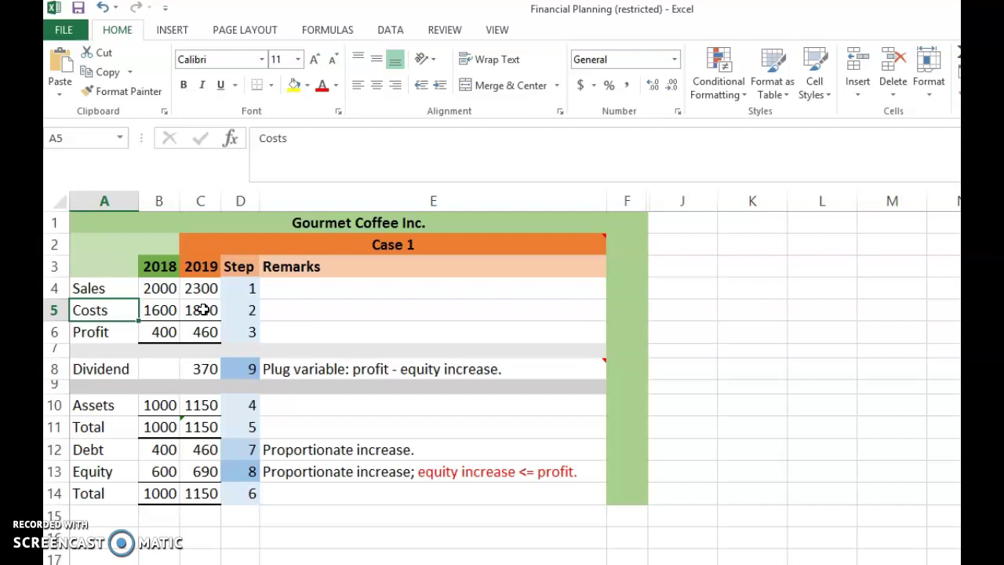
left_click(160, 310)
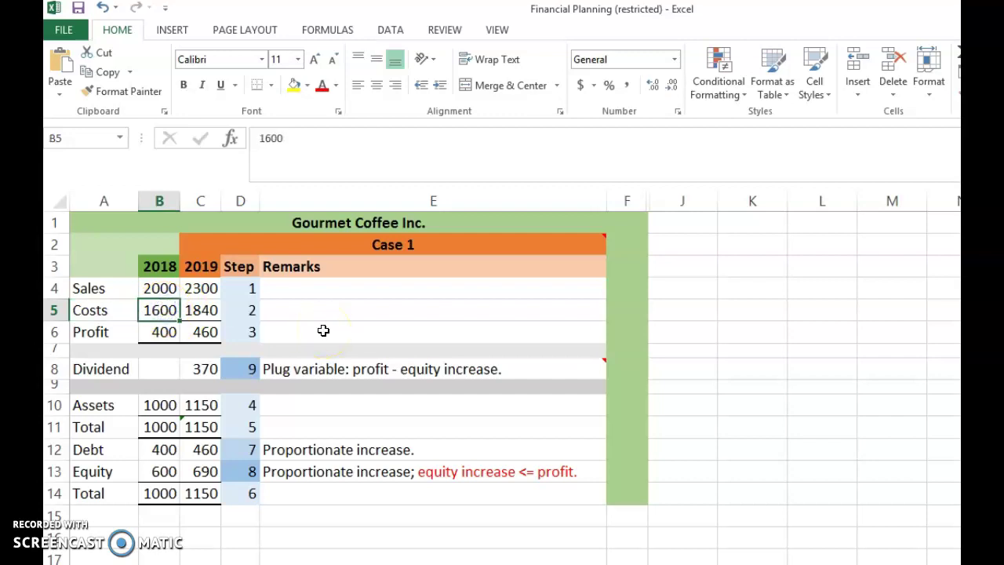
left_click(201, 309)
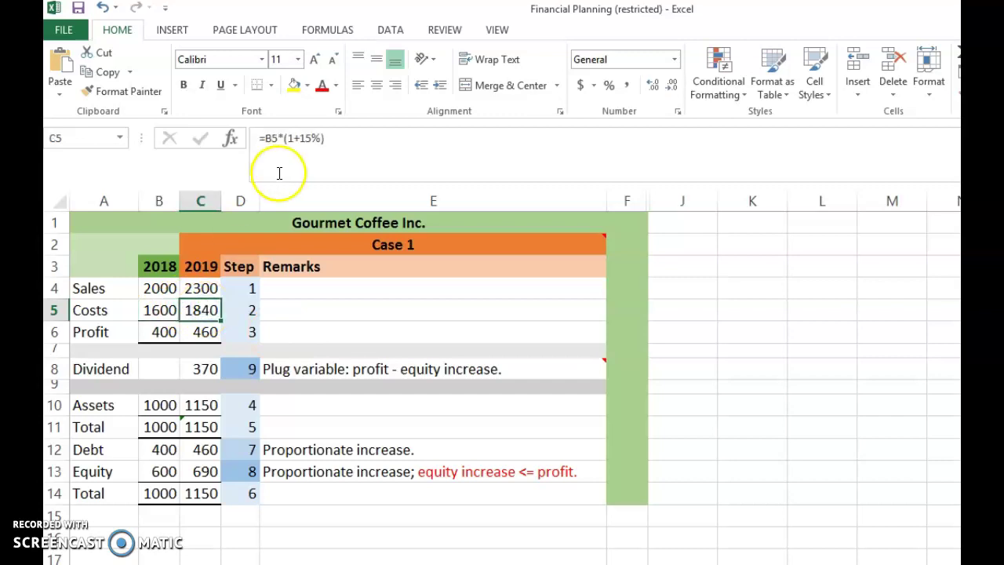
left_click(354, 140)
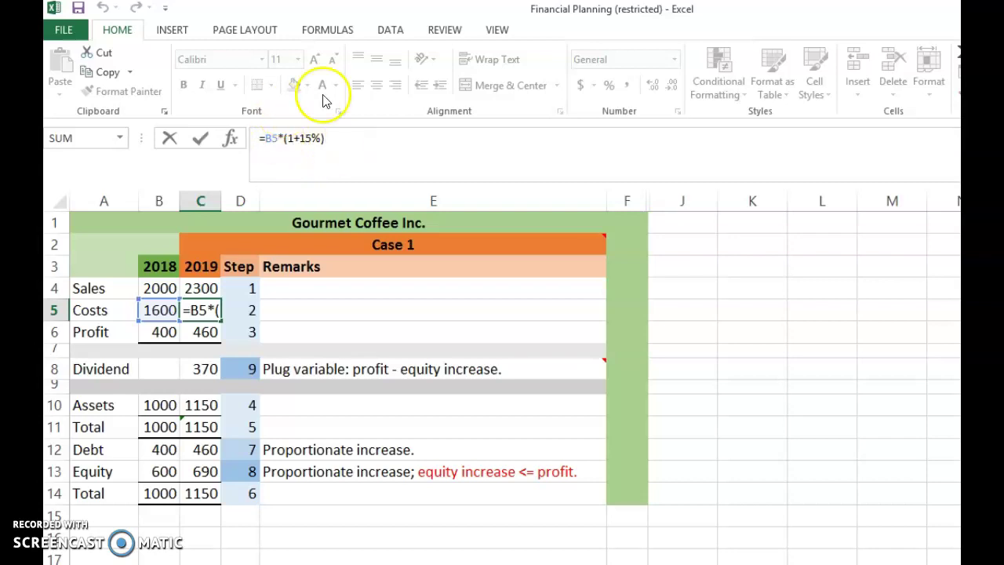
left_click(198, 138)
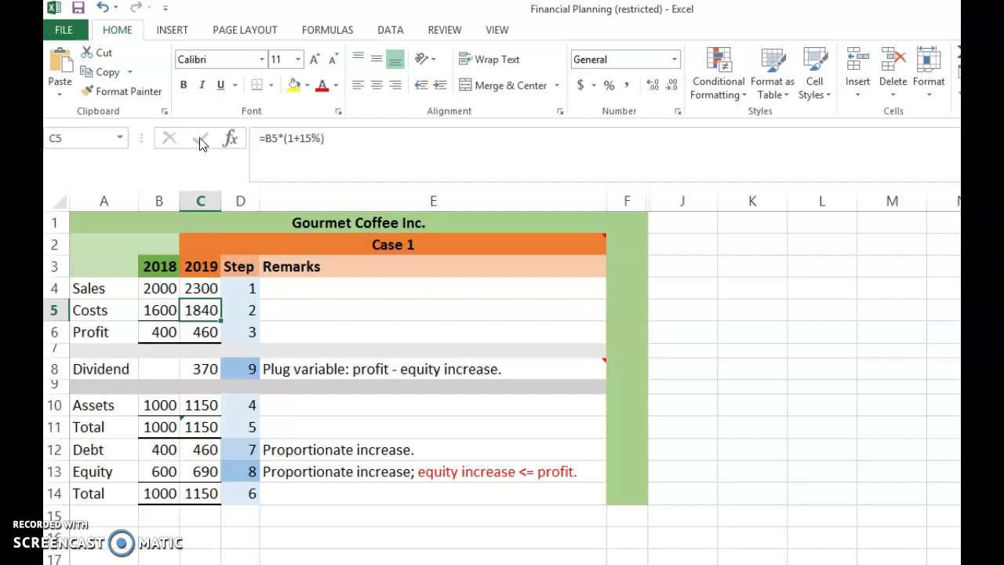
Check how the 2019 Profit in C6 is derived from the 2019 Sales and Costs cells.
left_click(193, 332)
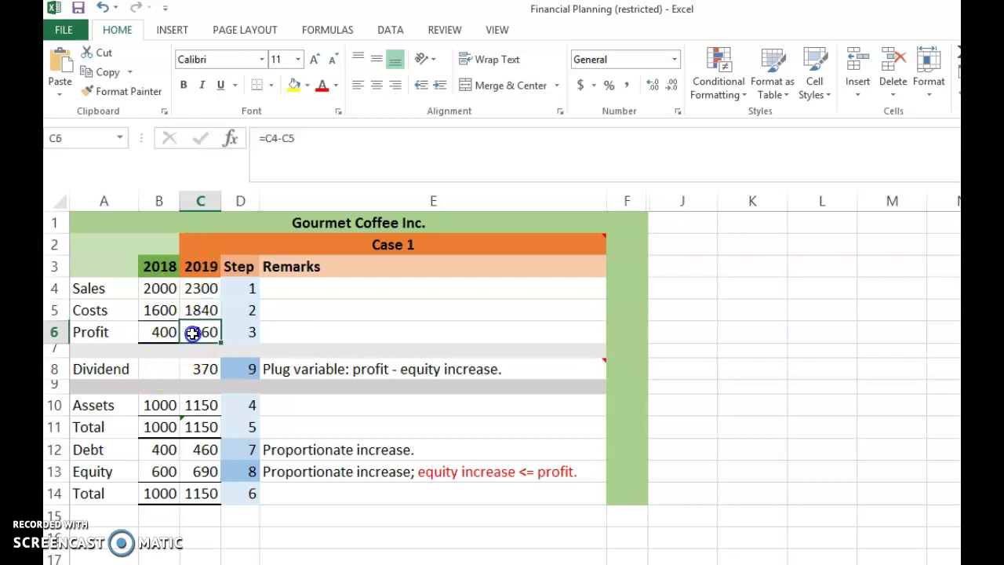
left_click(202, 287)
left_click(201, 310)
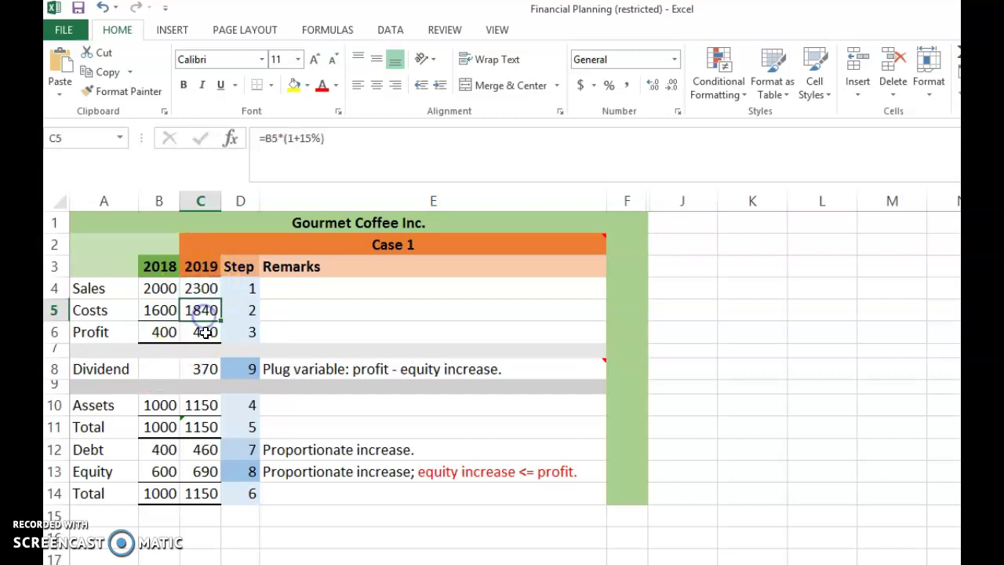
left_click(205, 332)
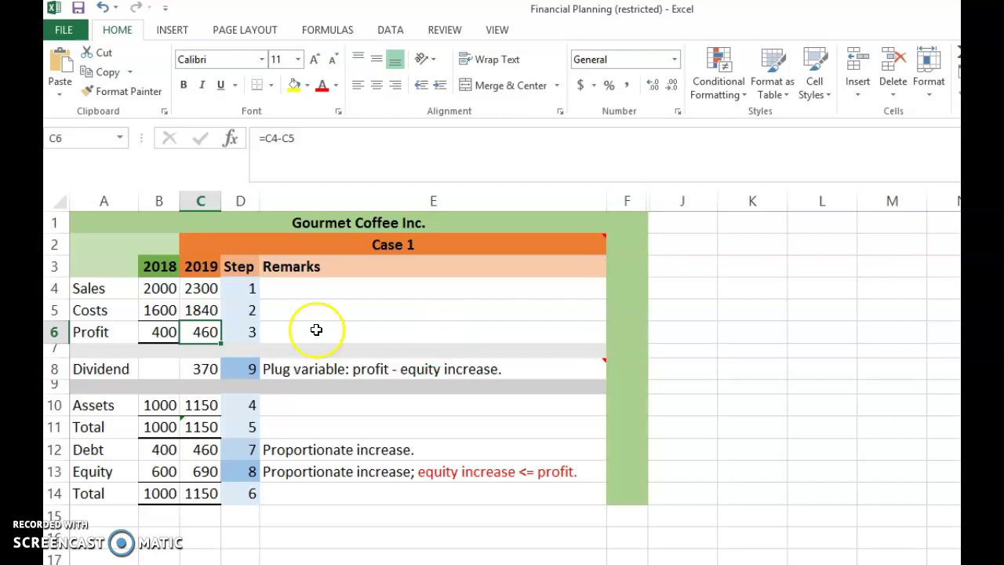
left_click(243, 334)
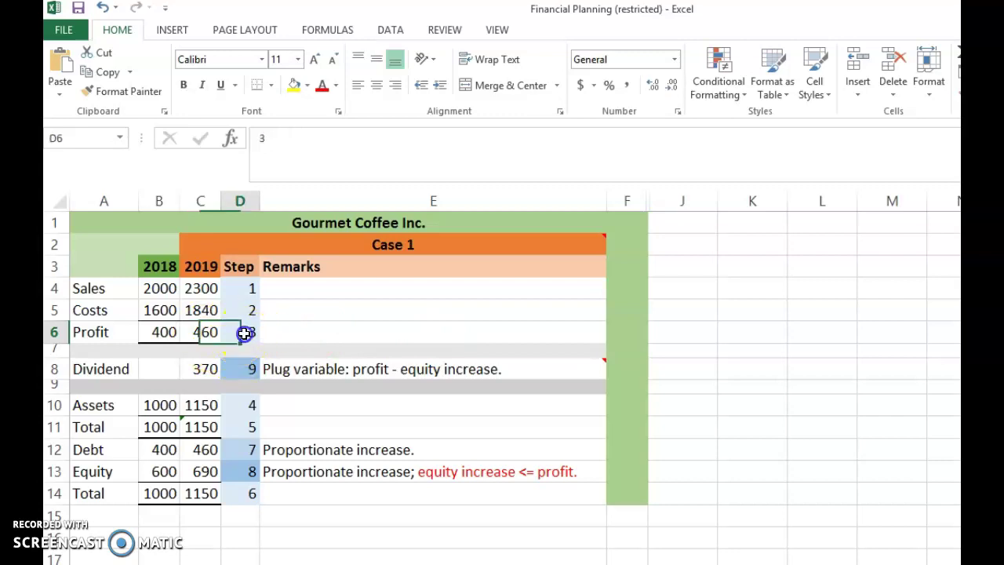
Read the Dividend remark in E8 and the notes on it and the Case 1 heading, then revisit 2019 Profit.
left_click(244, 404)
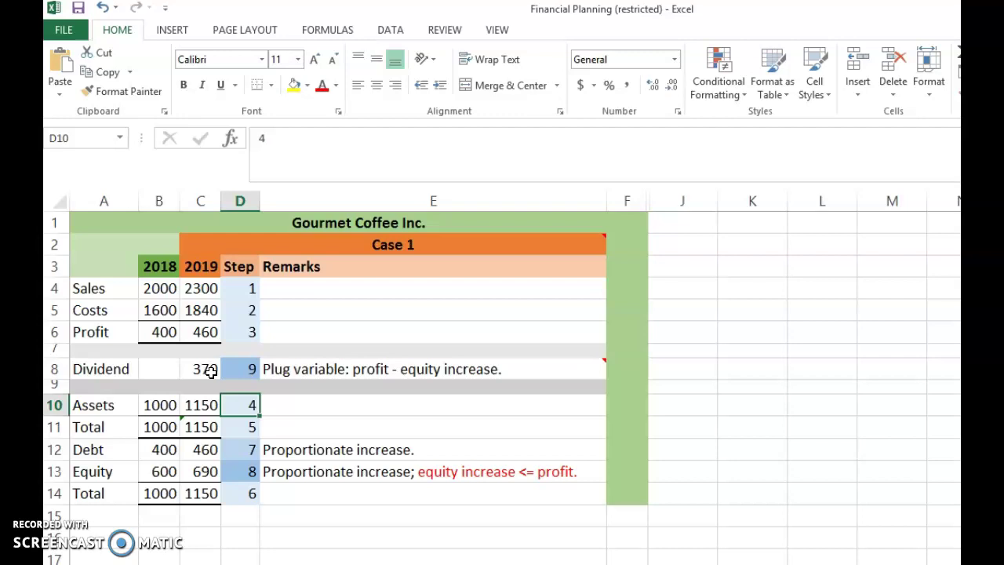
left_click(268, 368)
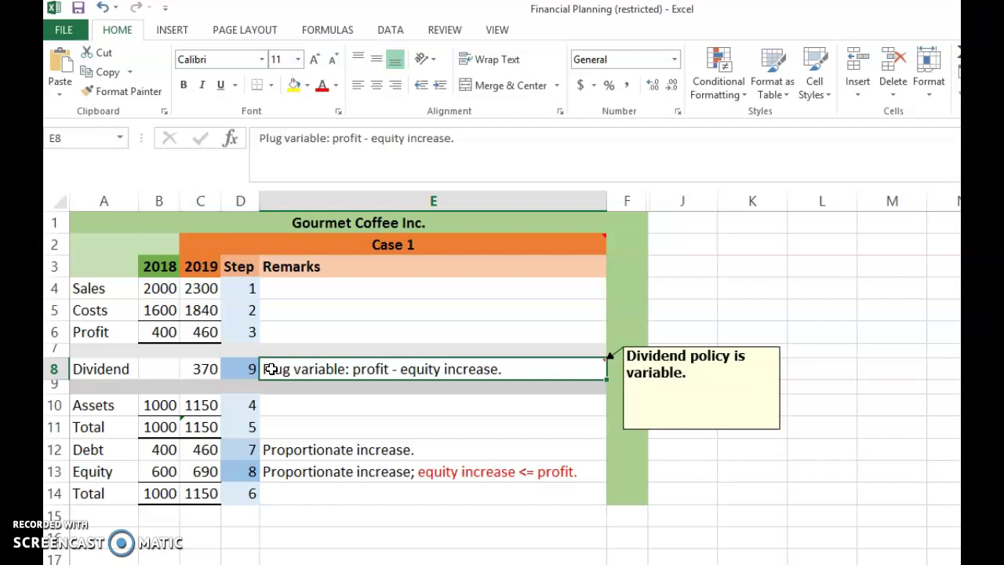
mouse_move(376, 249)
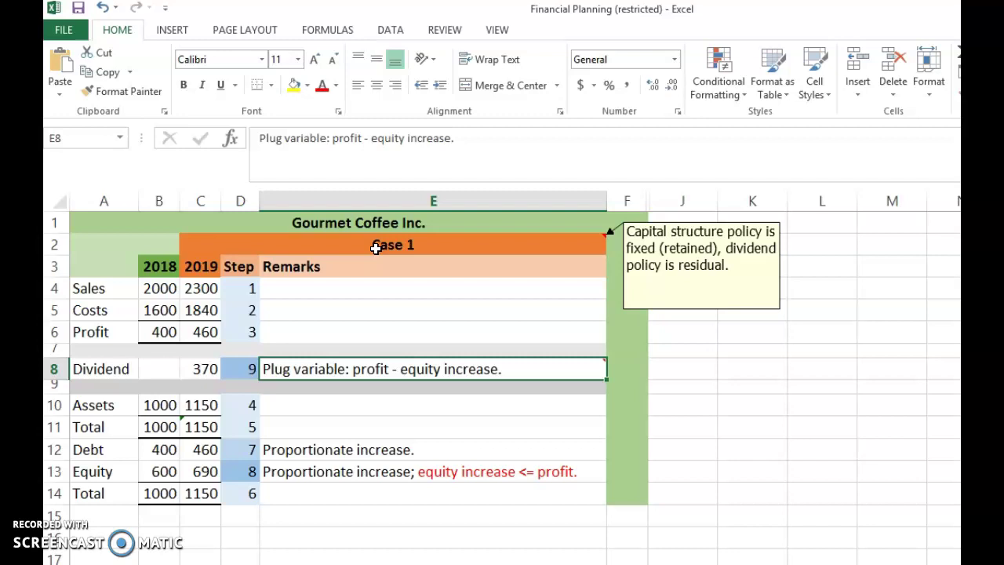
left_click(206, 336)
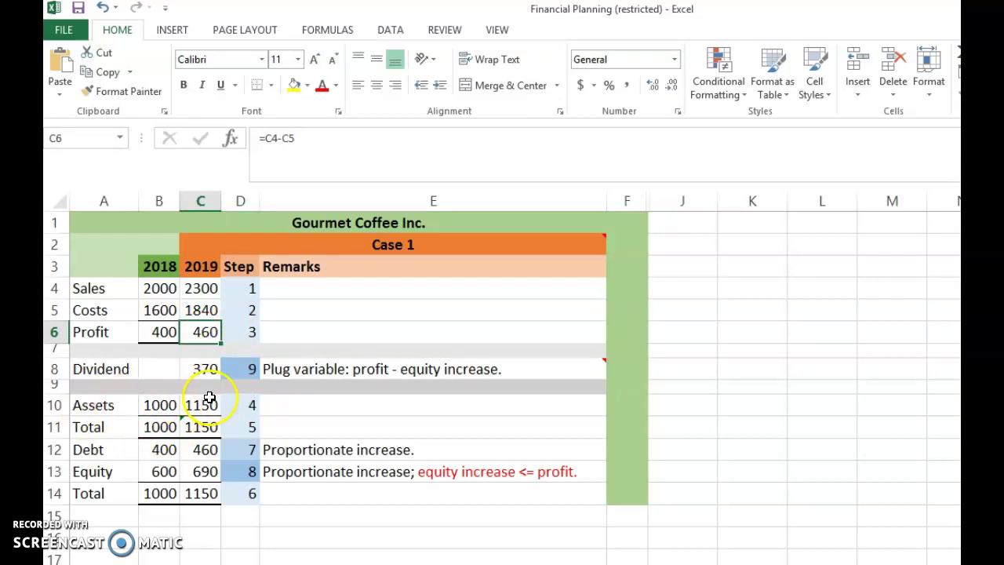
Compare 2018 and 2019 Assets and inspect the growth formula behind the 2019 Assets figure in C10.
left_click(160, 408)
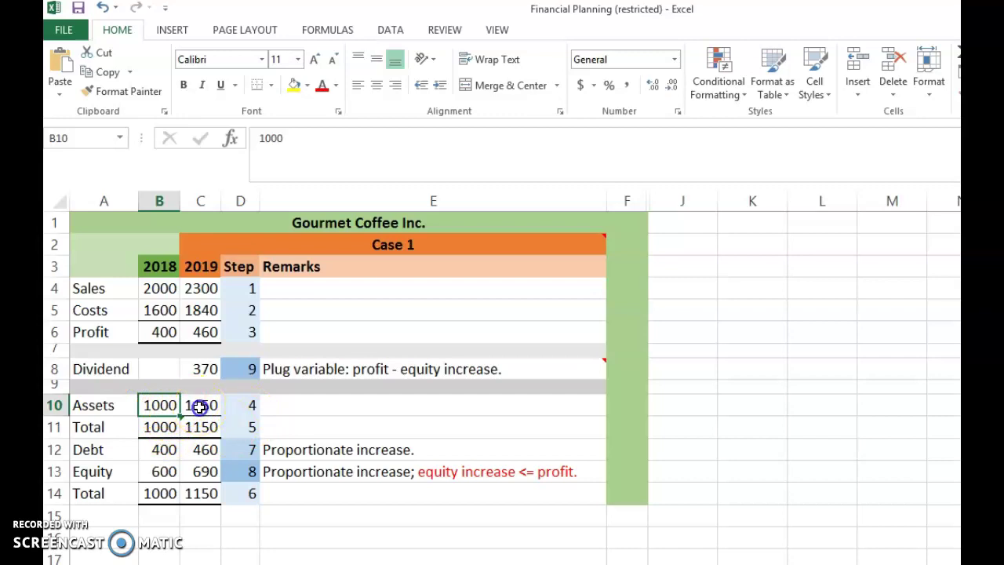
left_click(200, 406)
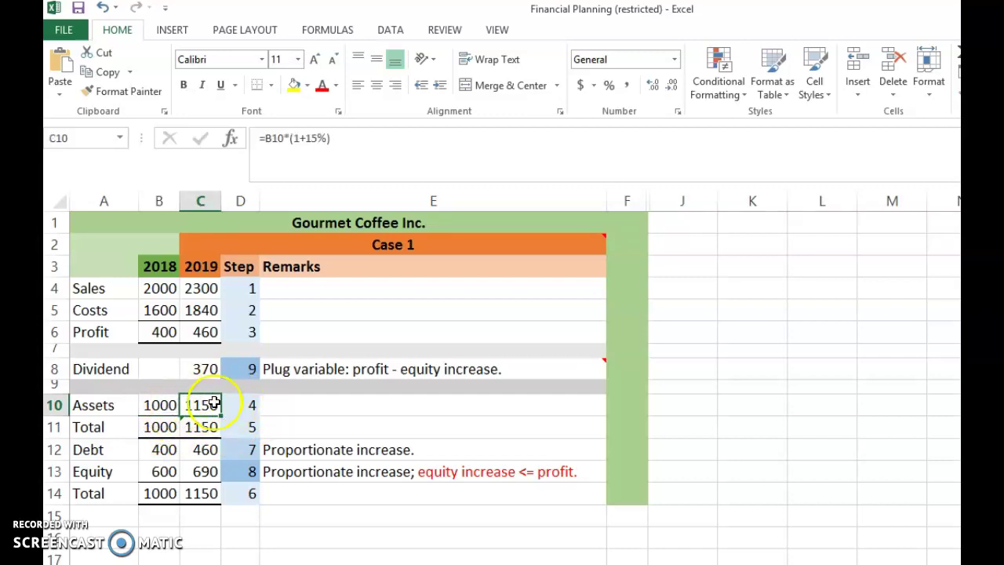
left_click(160, 405)
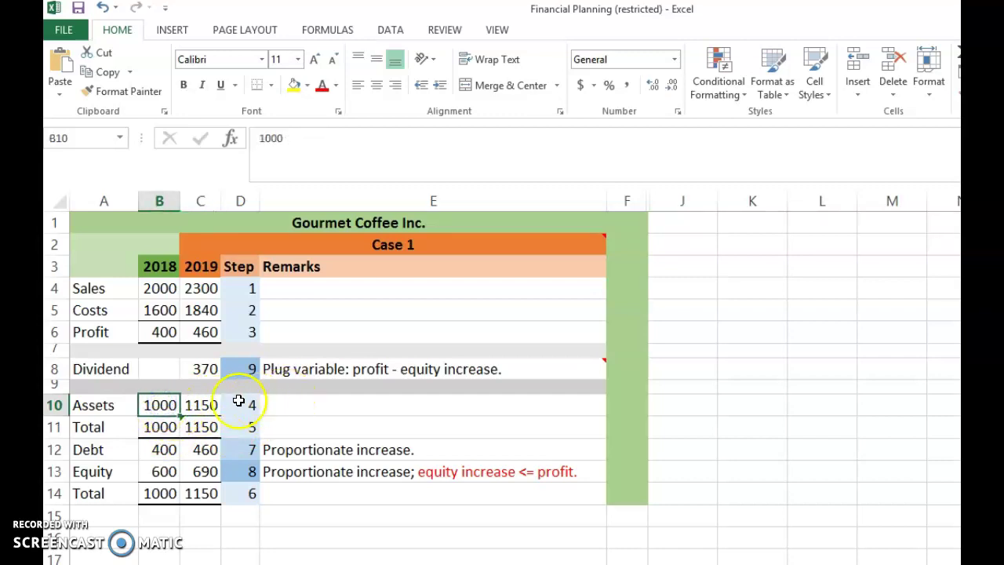
left_click(202, 406)
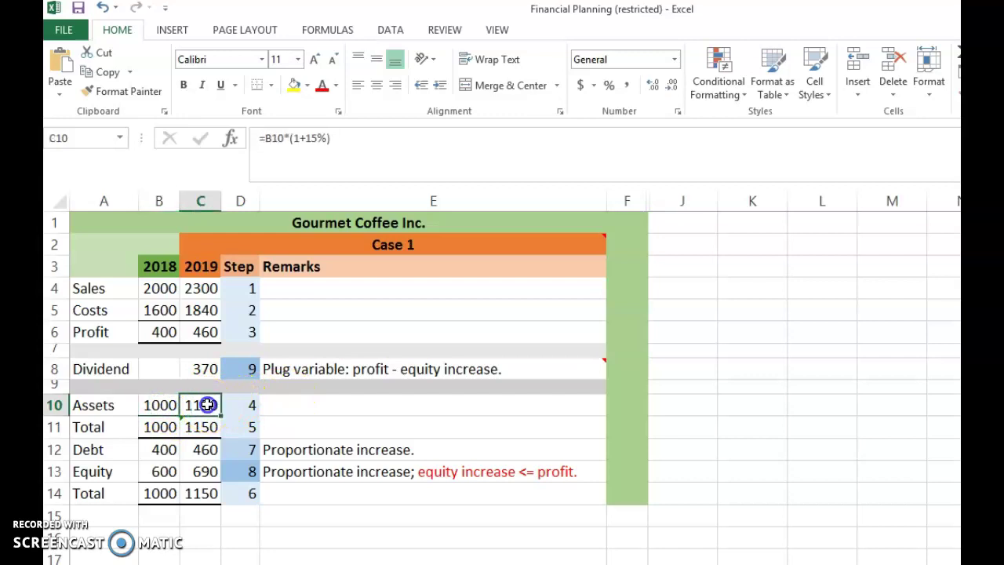
left_click(363, 139)
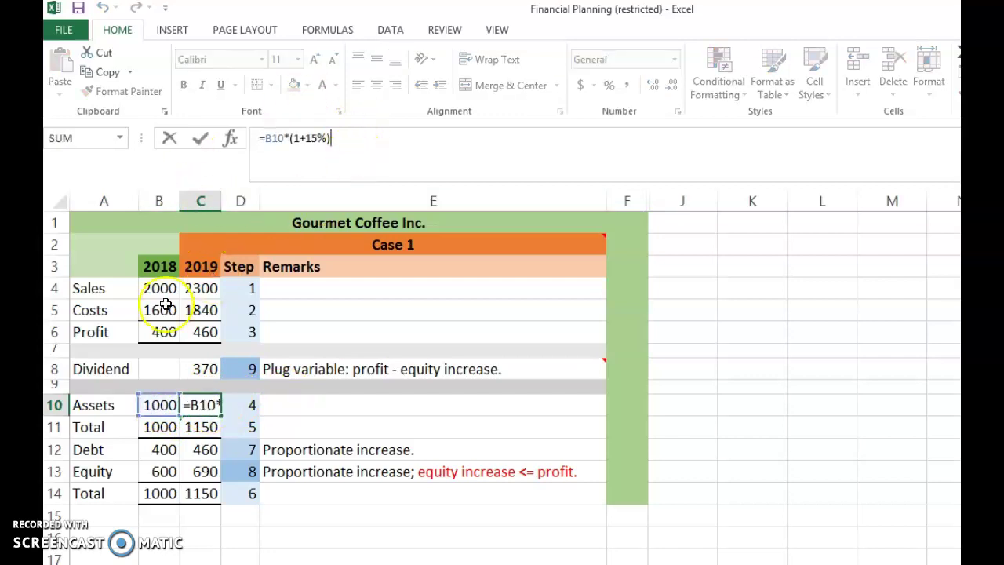
left_click(243, 407)
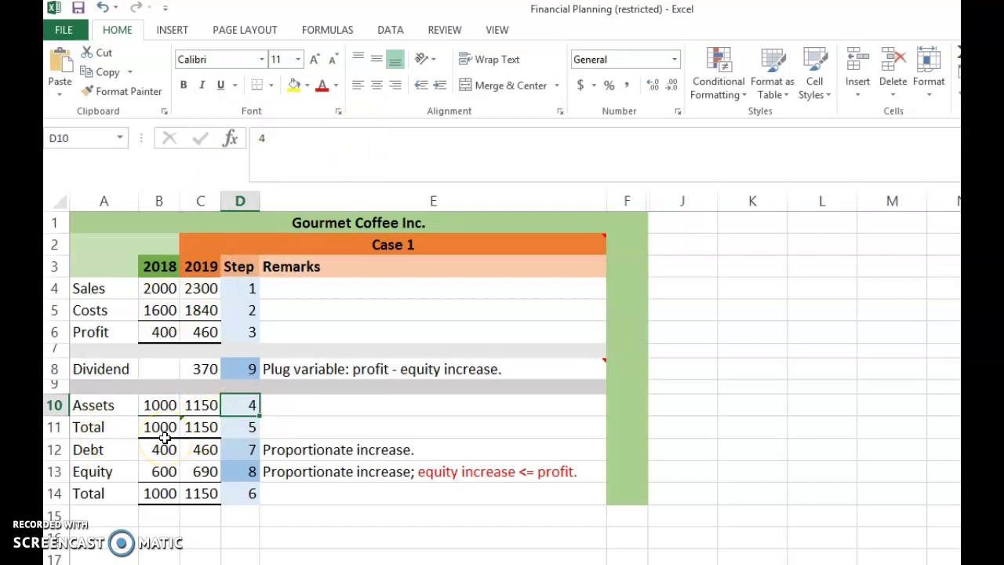
Check how the 2019 asset Total in C11 is linked to the Assets figure above it.
left_click_drag(159, 427, 205, 427)
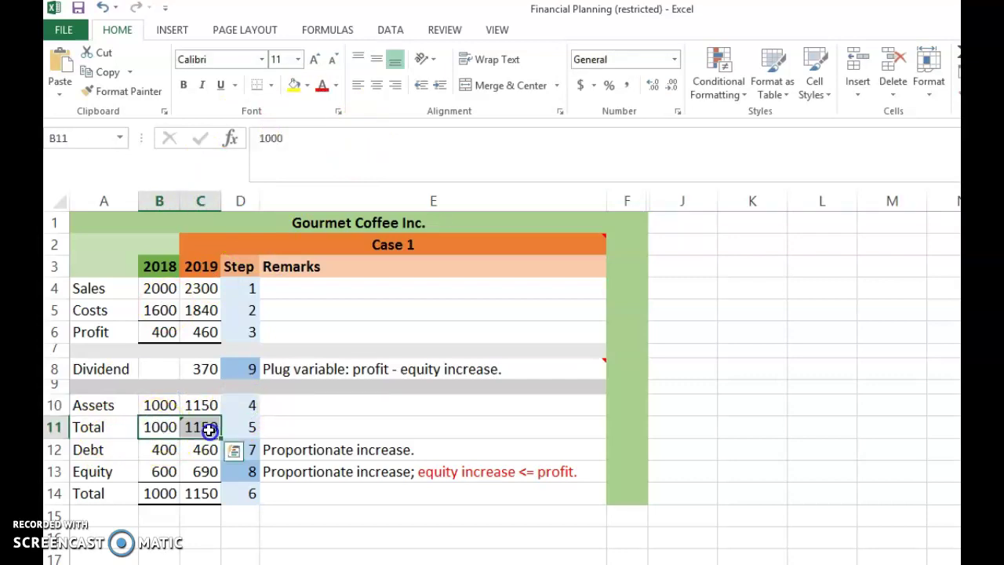
left_click(209, 428)
left_click(196, 405)
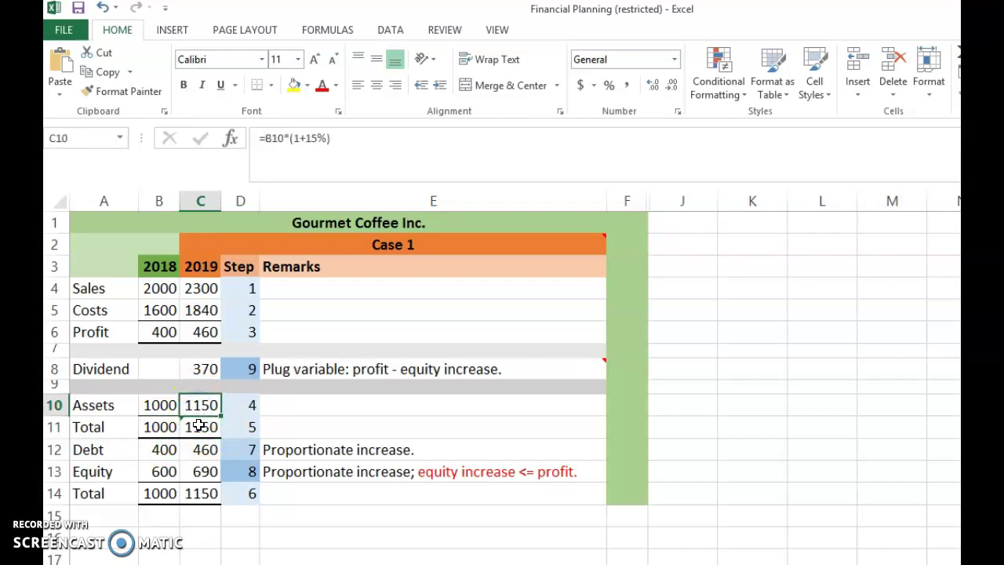
left_click(200, 425)
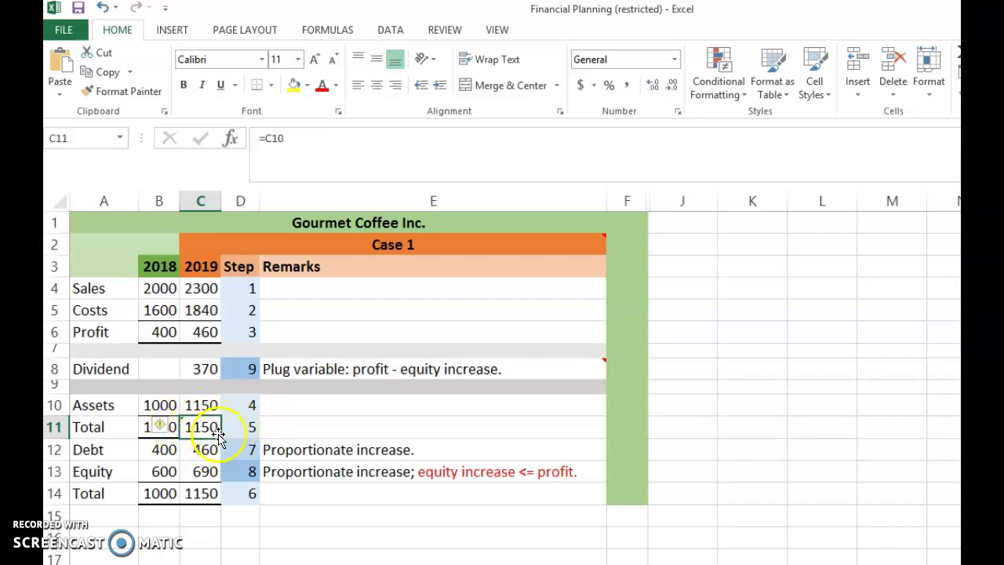
Check how the 2019 debt and equity Total in C14 is linked to the asset total in C11.
left_click(205, 492)
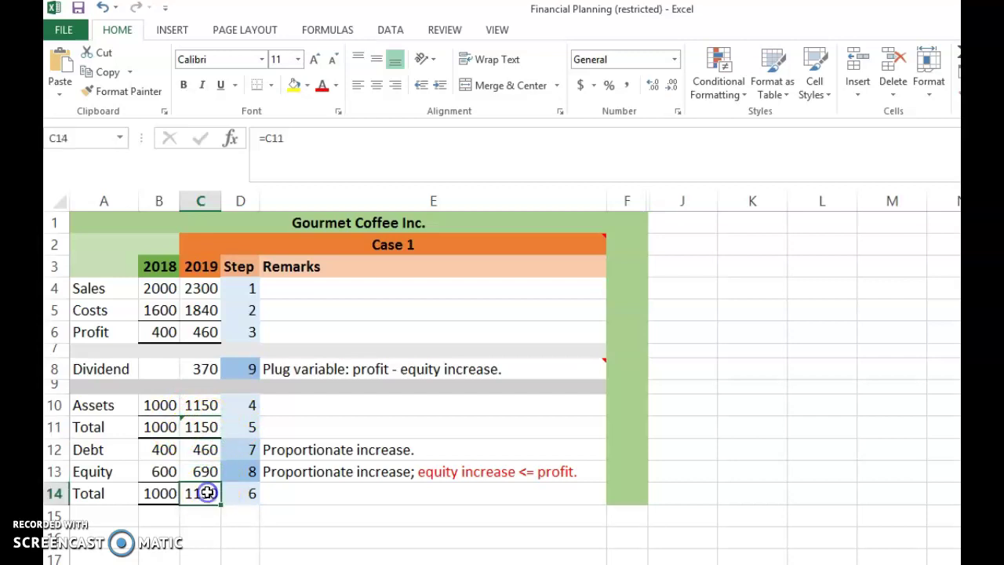
left_click(202, 427)
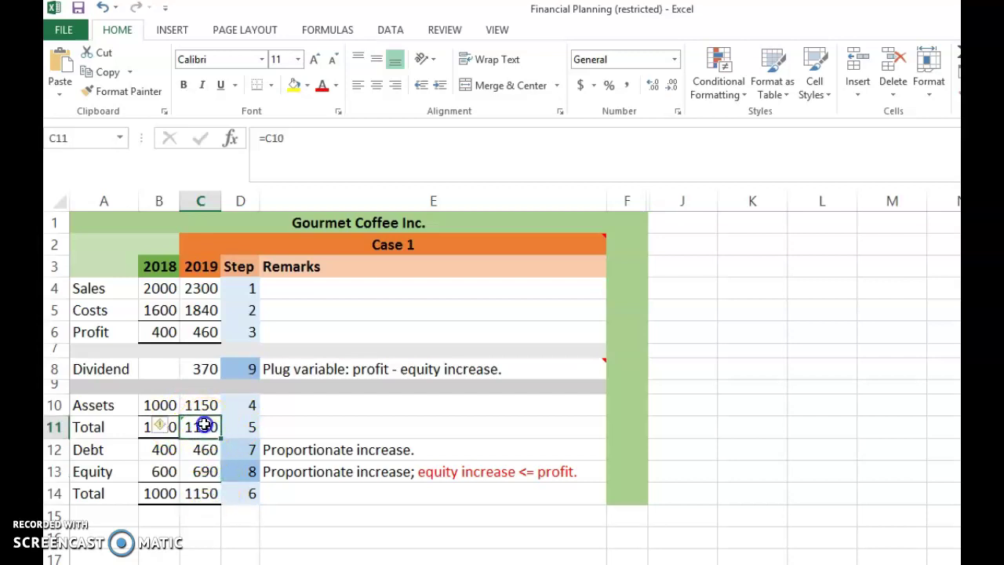
left_click(192, 492)
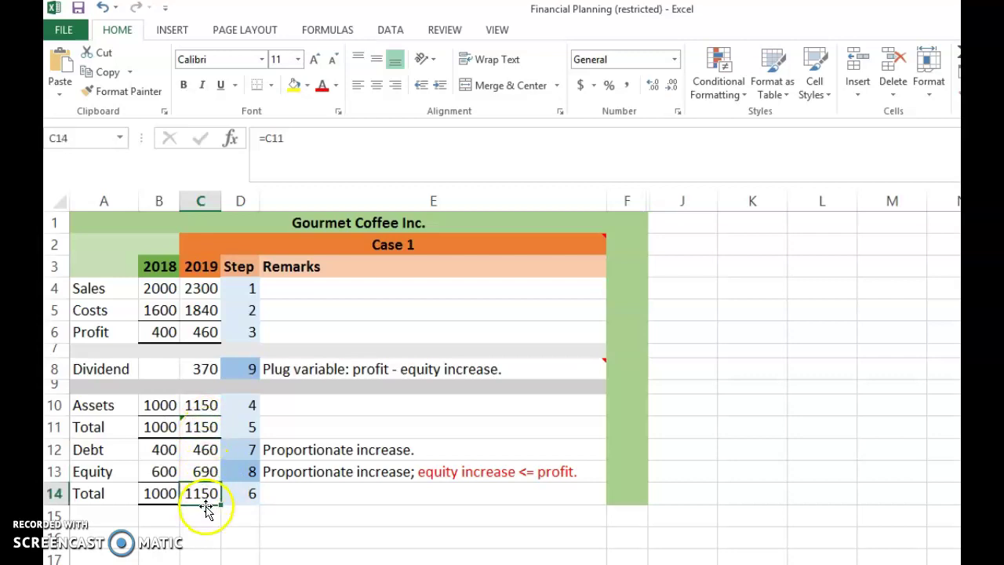
left_click(246, 496)
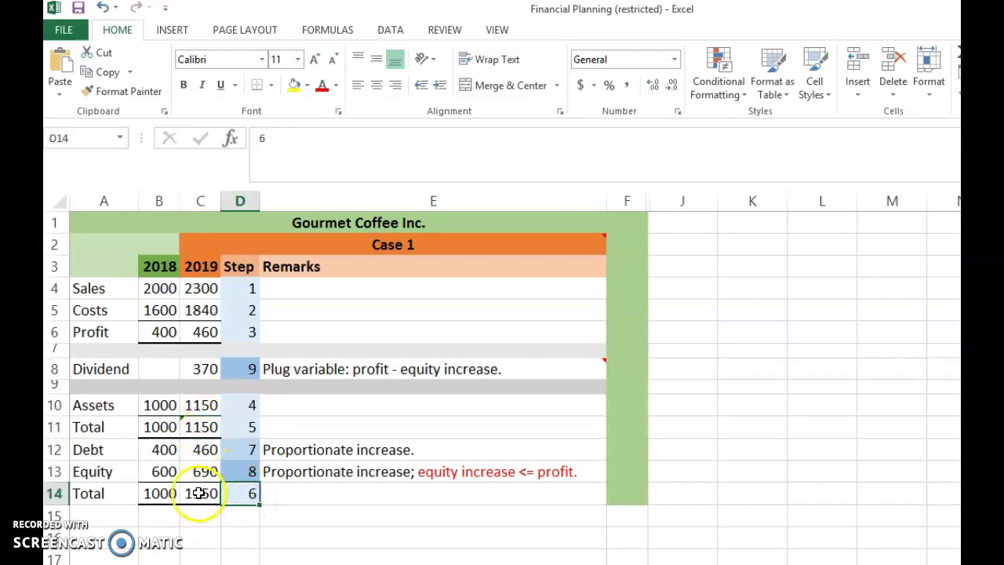
left_click(200, 493)
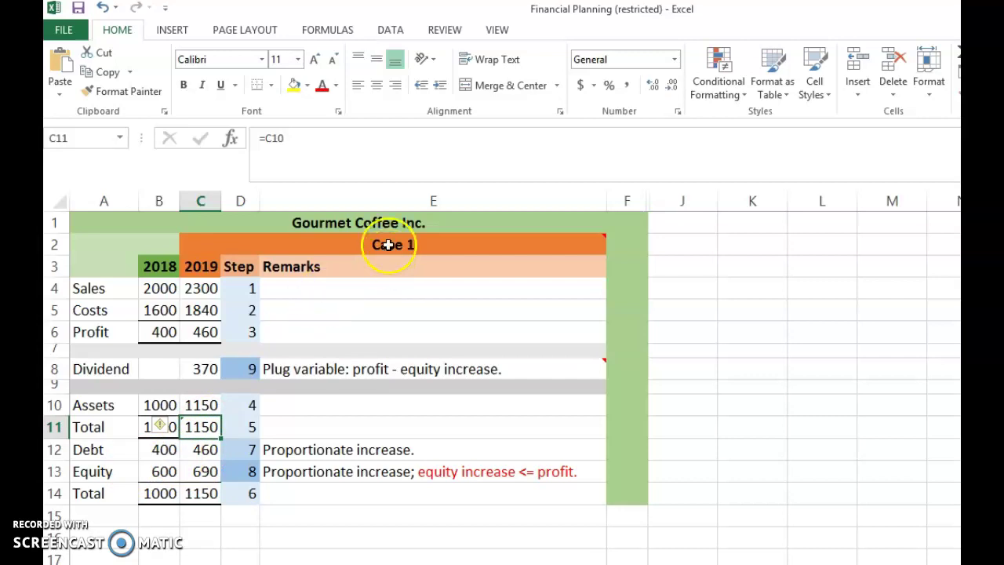
Compare 2018 and 2019 Debt and inspect the growth formula behind the 2019 Debt figure in C12.
mouse_move(388, 245)
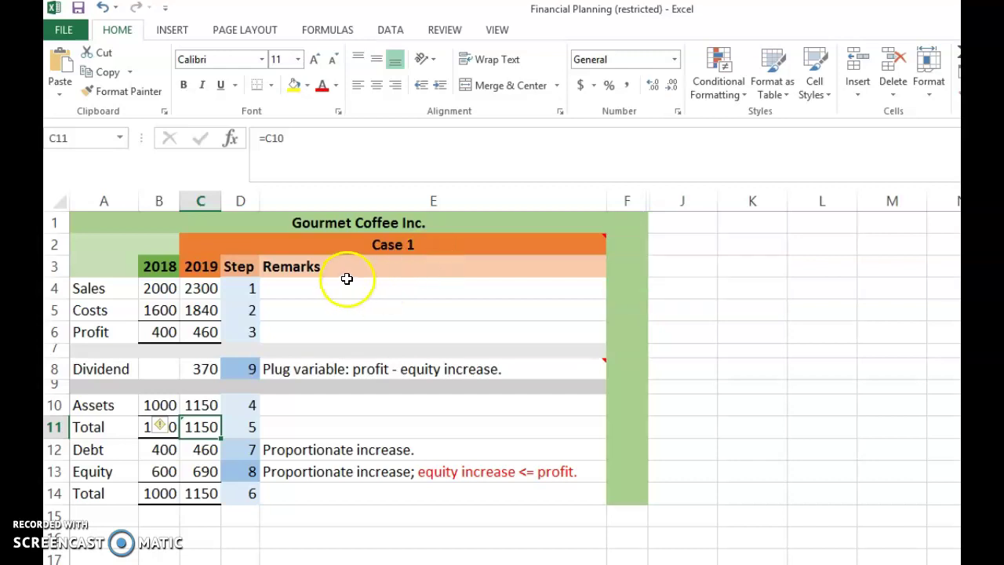
left_click(162, 450)
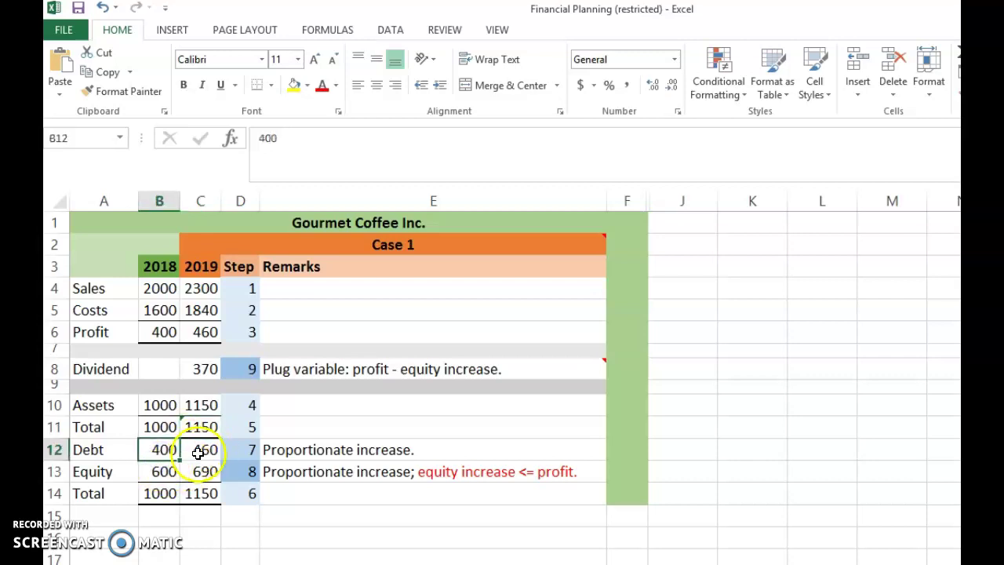
left_click(198, 453)
left_click(159, 449)
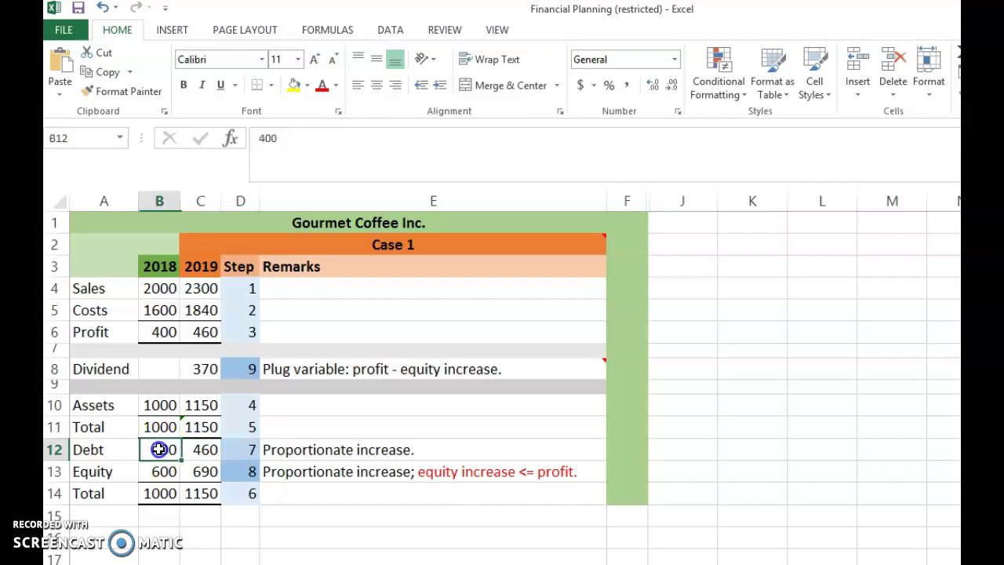
left_click(201, 449)
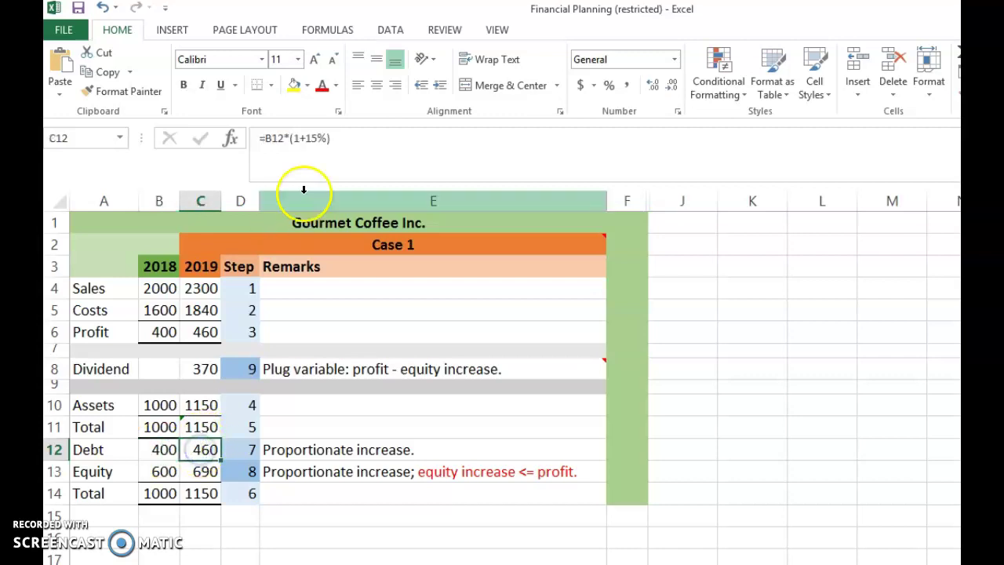
left_click(338, 142)
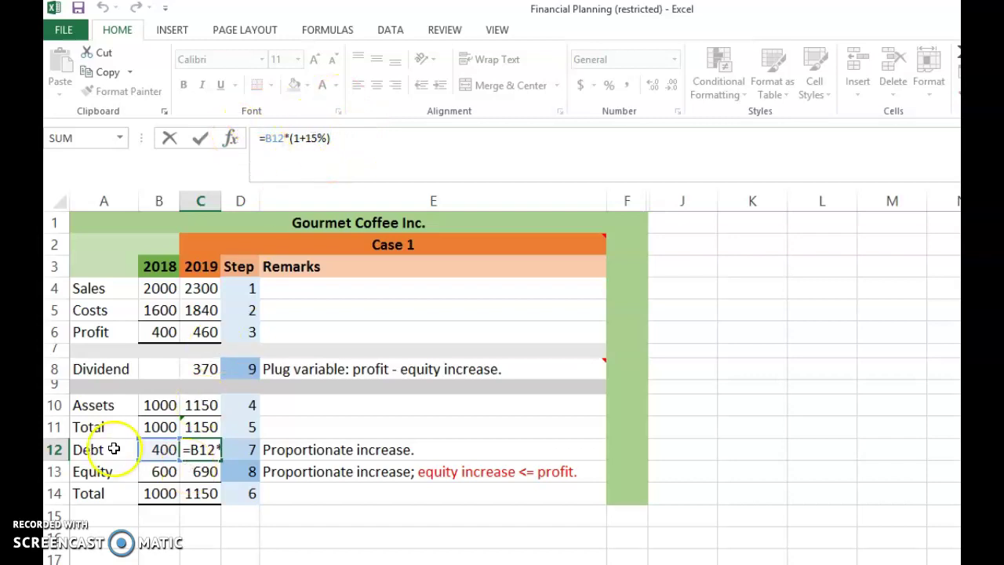
left_click(200, 138)
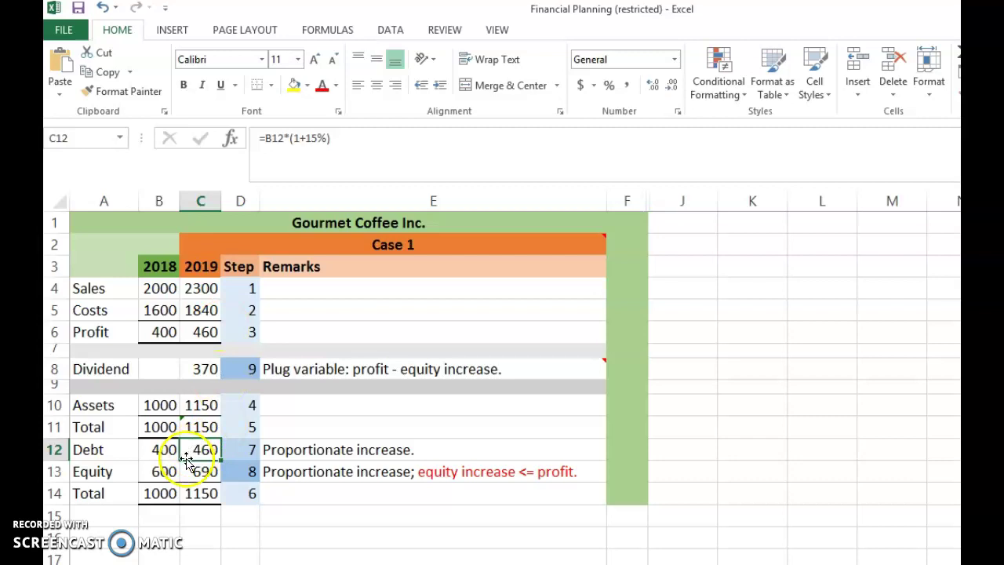
Inspect the 2019 Equity growth formula in C13 and compare the Debt and Equity figures for 2018 and 2019.
left_click(167, 474)
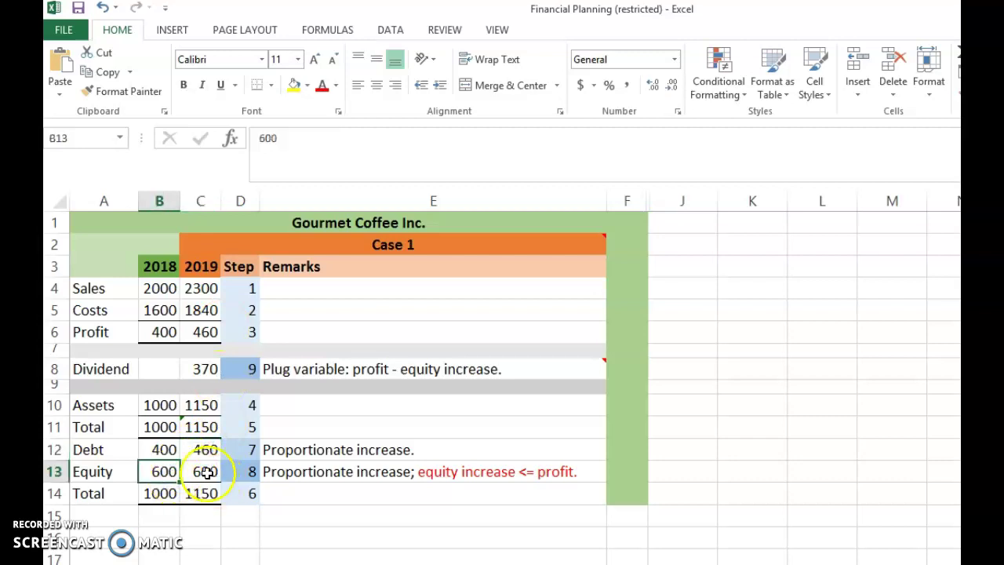
left_click(207, 472)
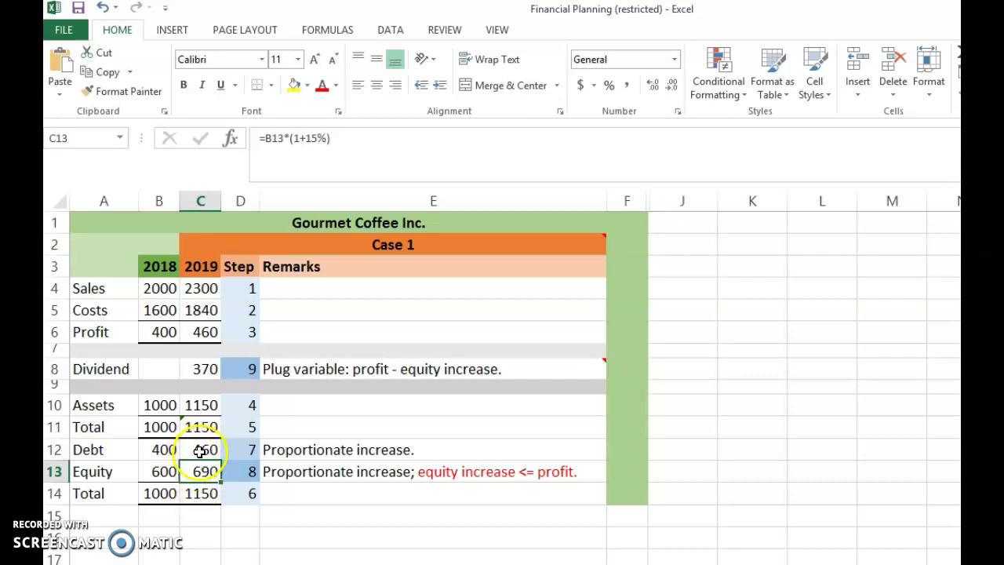
left_click(157, 449)
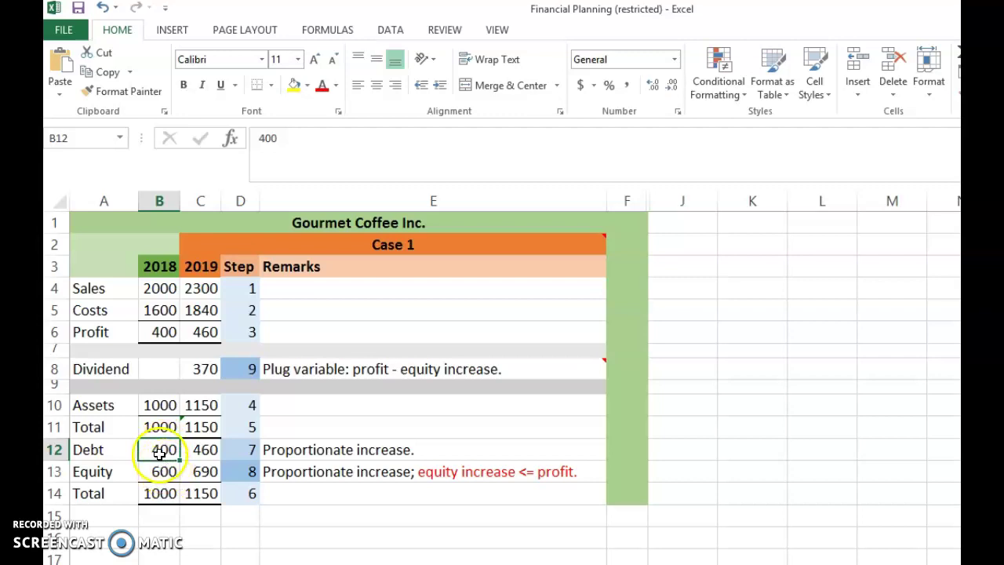
left_click(192, 449)
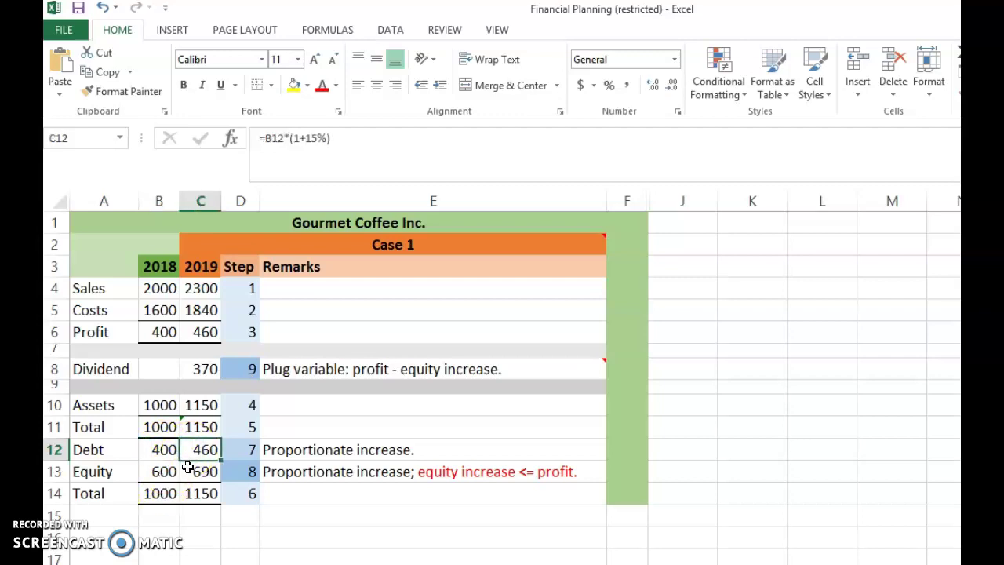
left_click(188, 469)
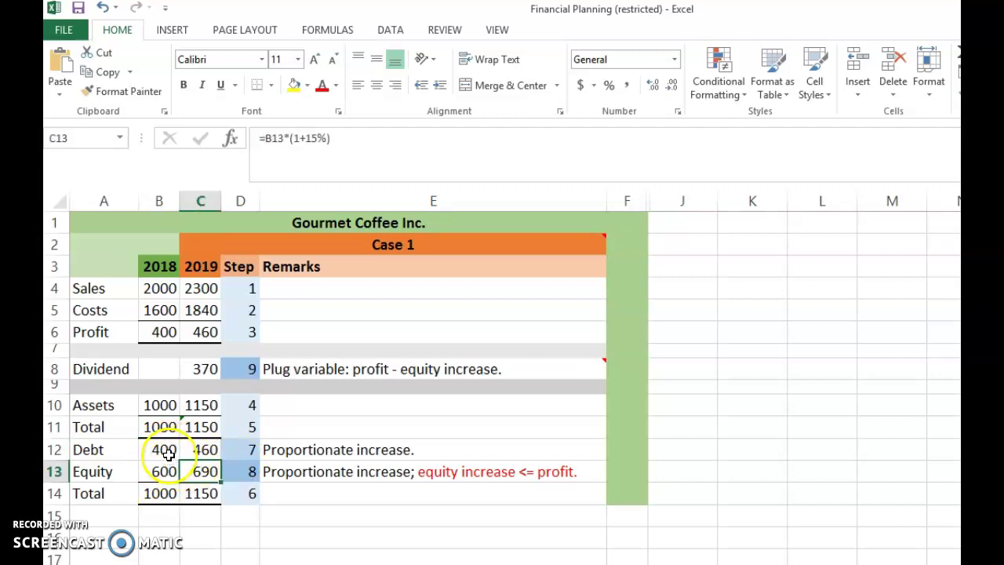
left_click(168, 450)
left_click(169, 473)
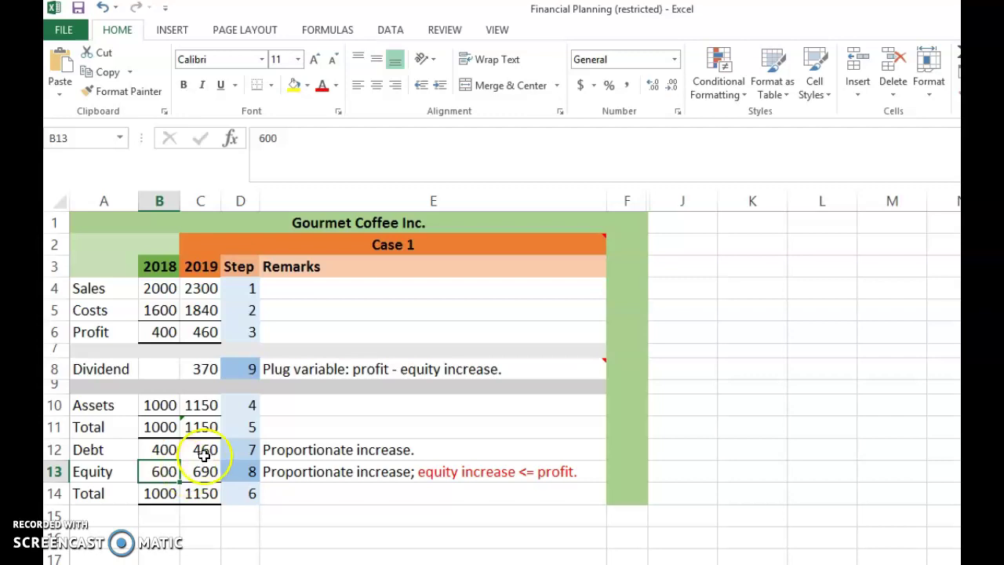
left_click(202, 471)
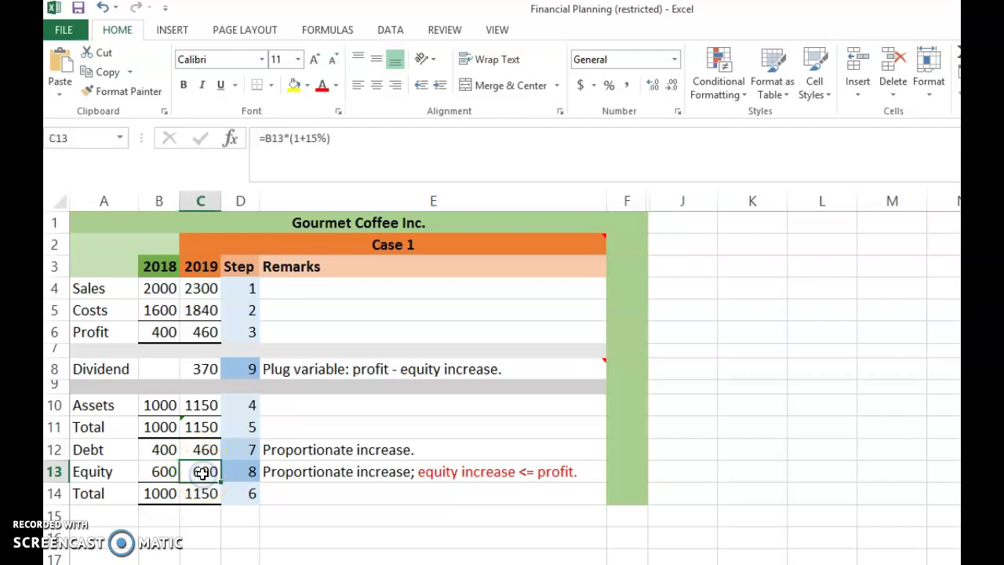
Read the Equity remark in E13 and check its limit on the equity increase against 2019 Profit and 2019 Equity.
left_click(322, 473)
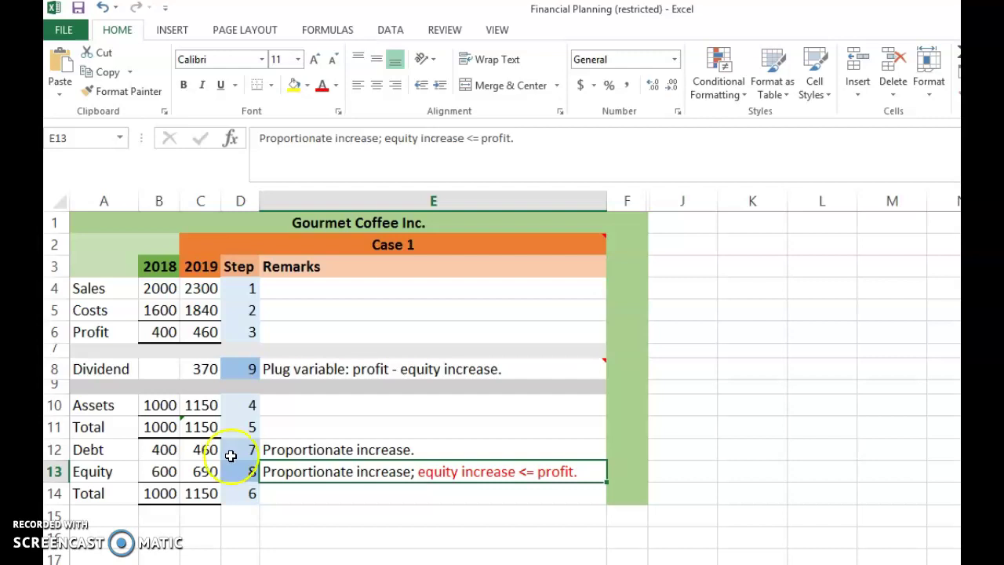
left_click(198, 334)
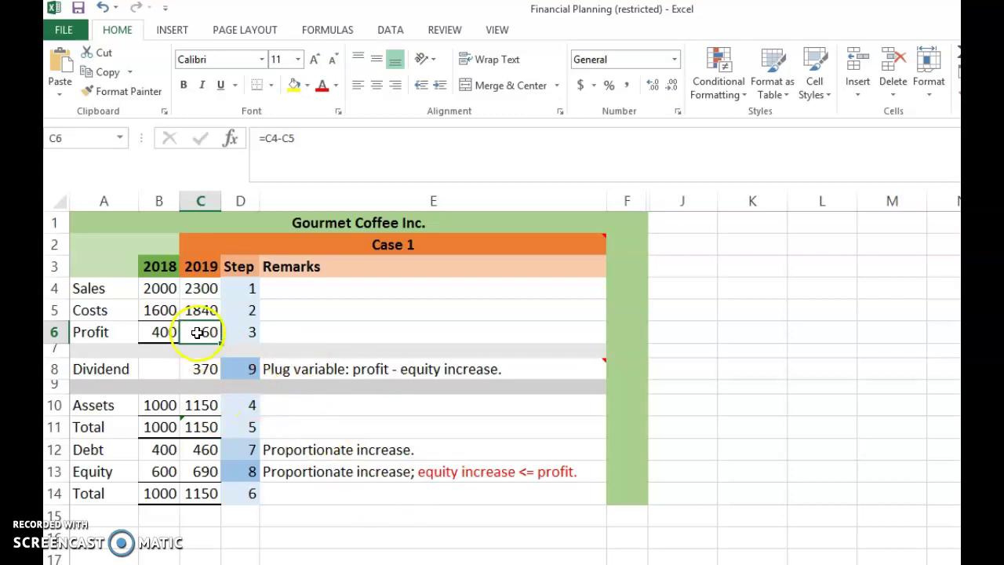
left_click(193, 471)
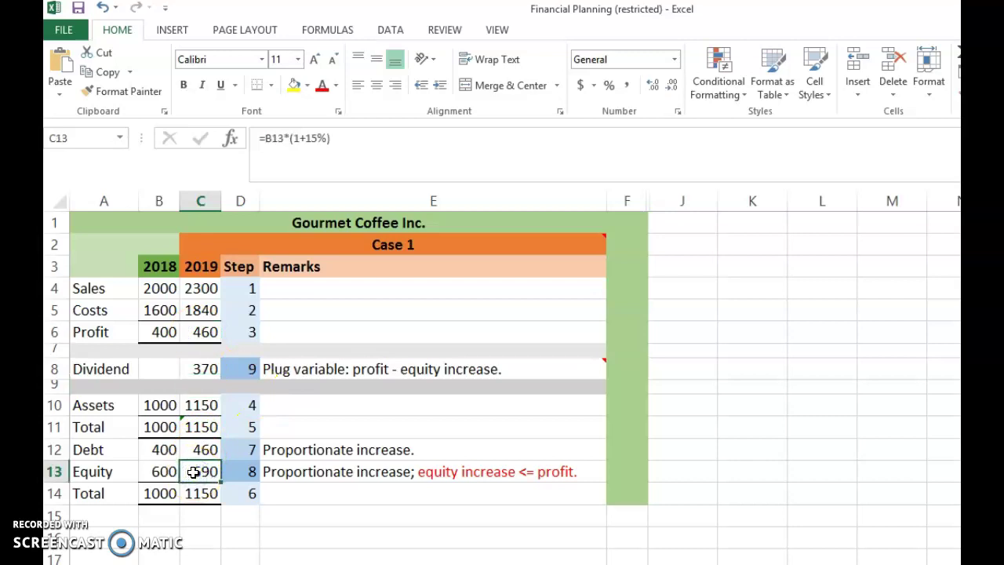
Trace the step 9 Dividend formula in C8 back to 2019 Profit and the 2018 and 2019 Equity figures.
left_click(257, 468)
left_click(246, 372)
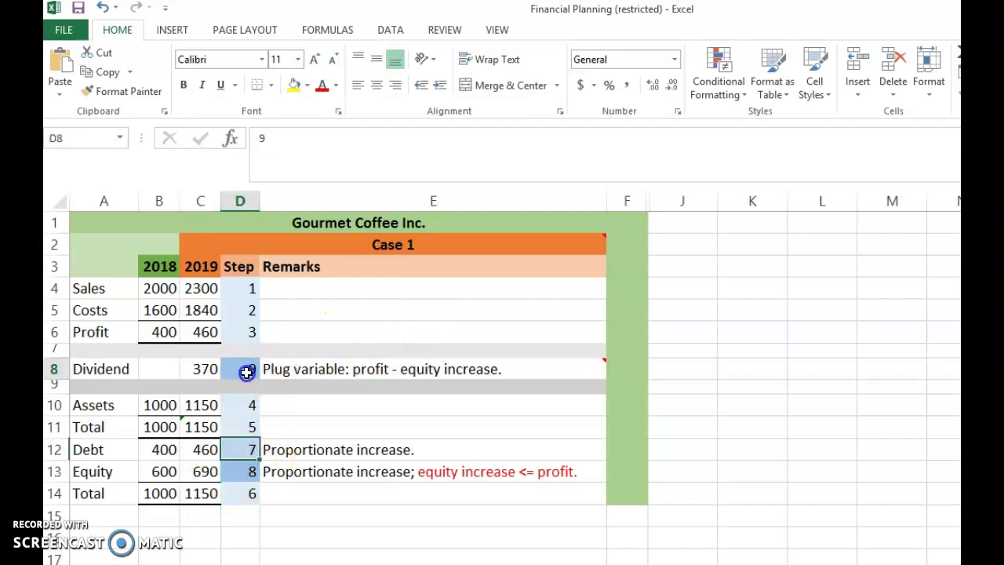
left_click(221, 377)
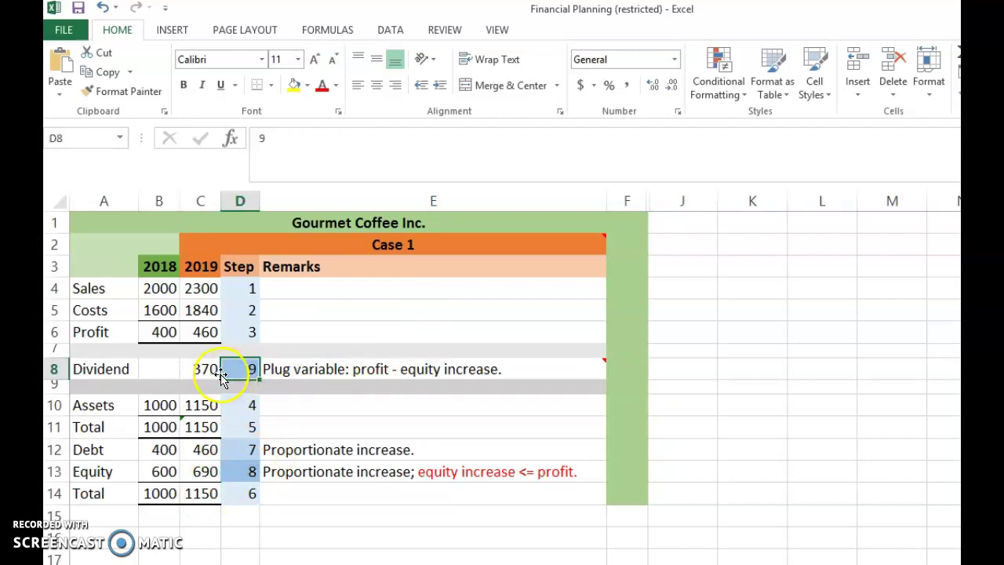
left_click(208, 370)
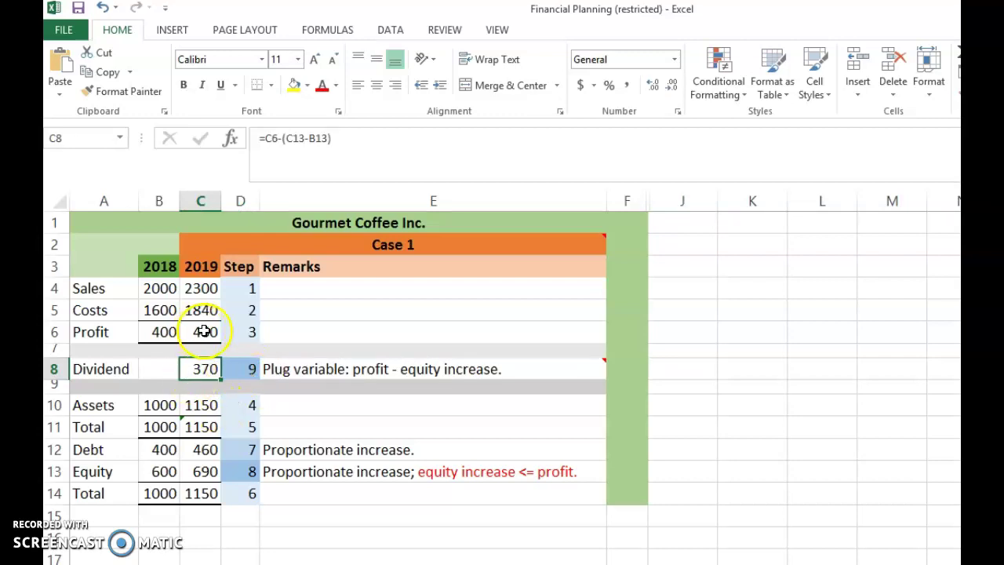
left_click(205, 331)
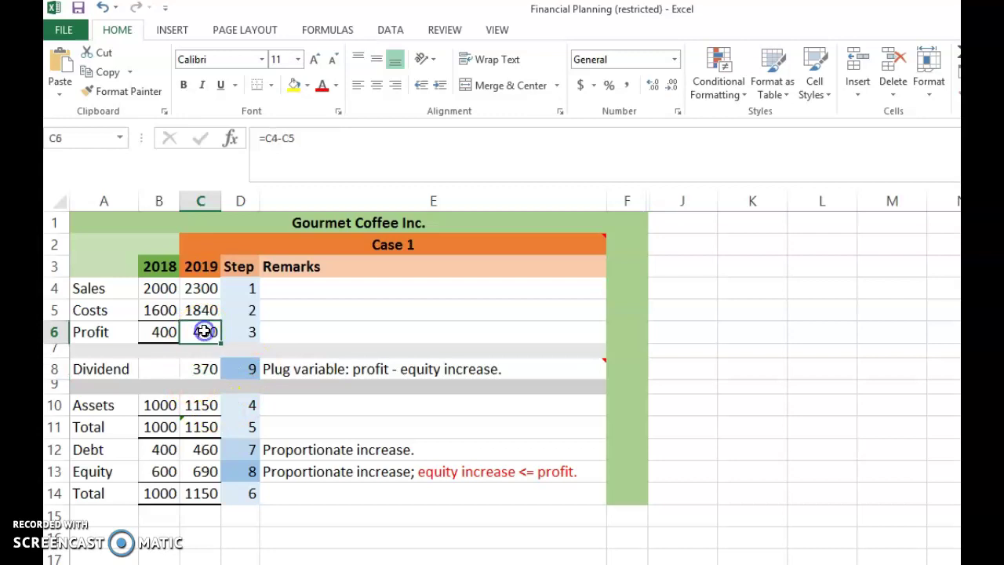
left_click_drag(161, 471, 193, 469)
left_click(193, 469)
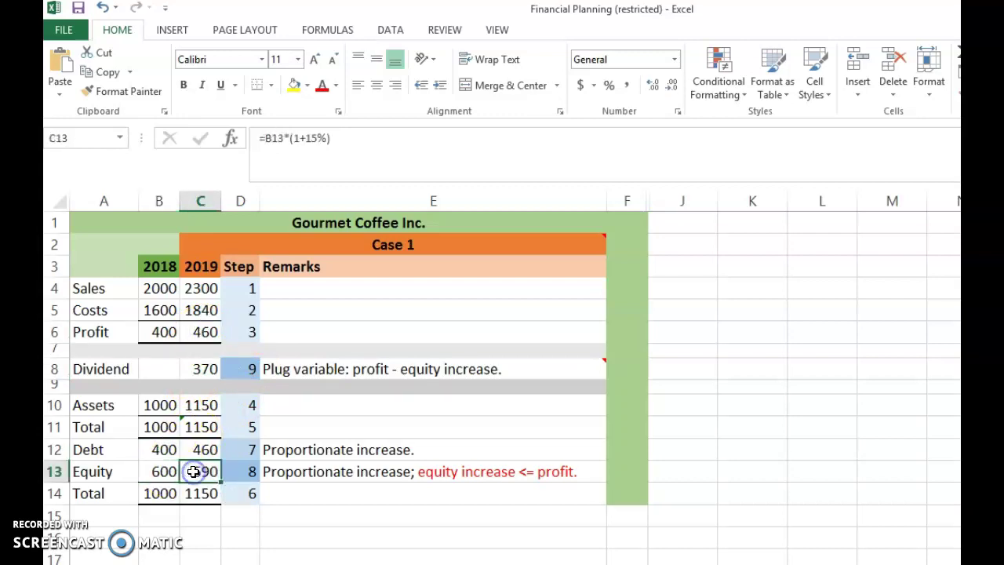
left_click(167, 471)
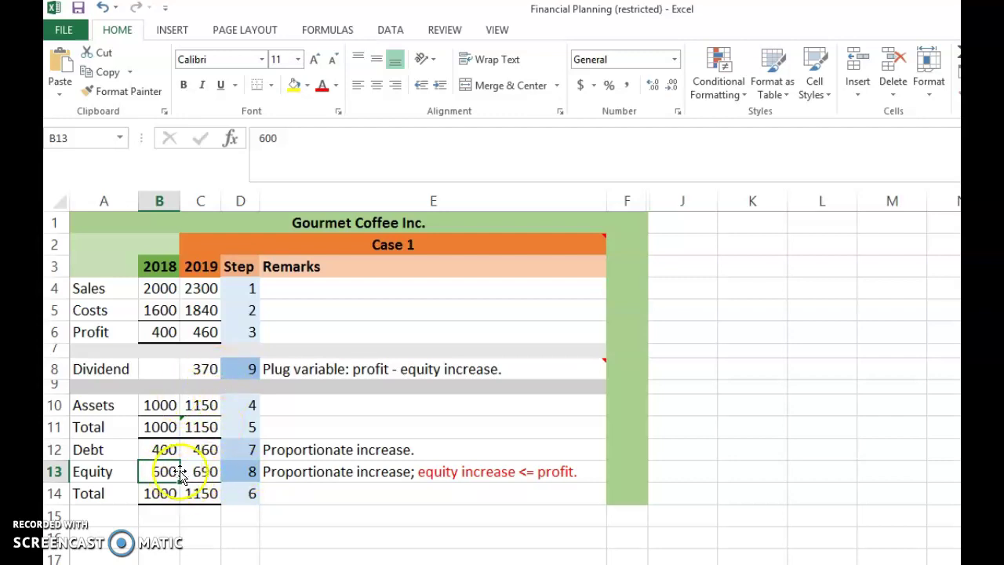
left_click(204, 333)
left_click(203, 369)
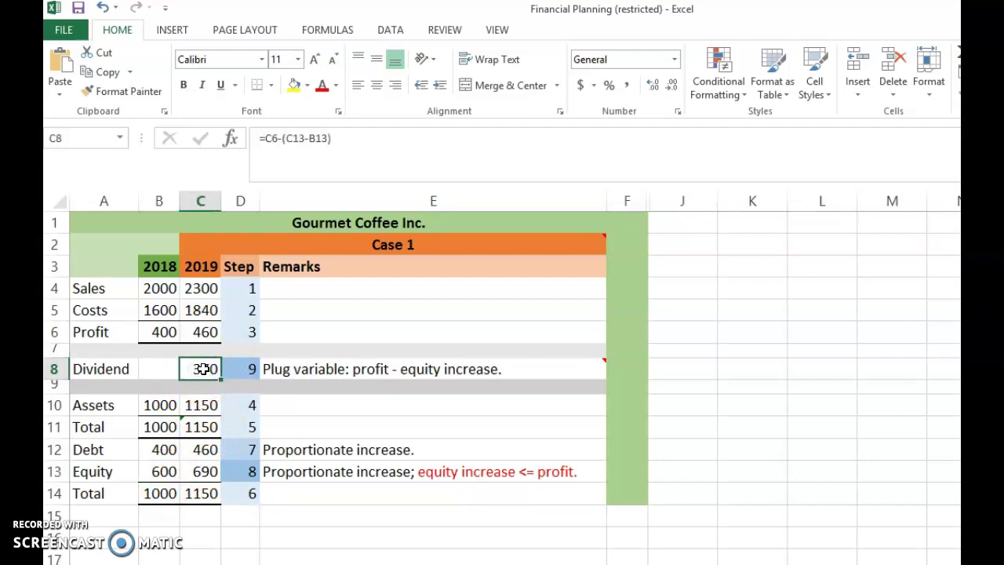
Read the note on the Dividend remark in E8 and revisit 2019 Profit and the 2019 Dividend in C8.
mouse_move(331, 366)
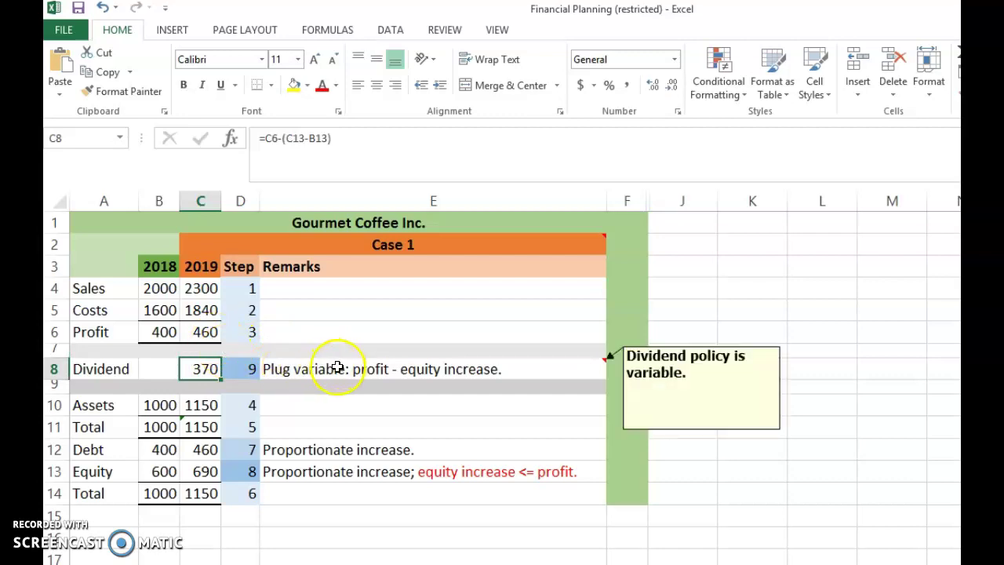
left_click(205, 331)
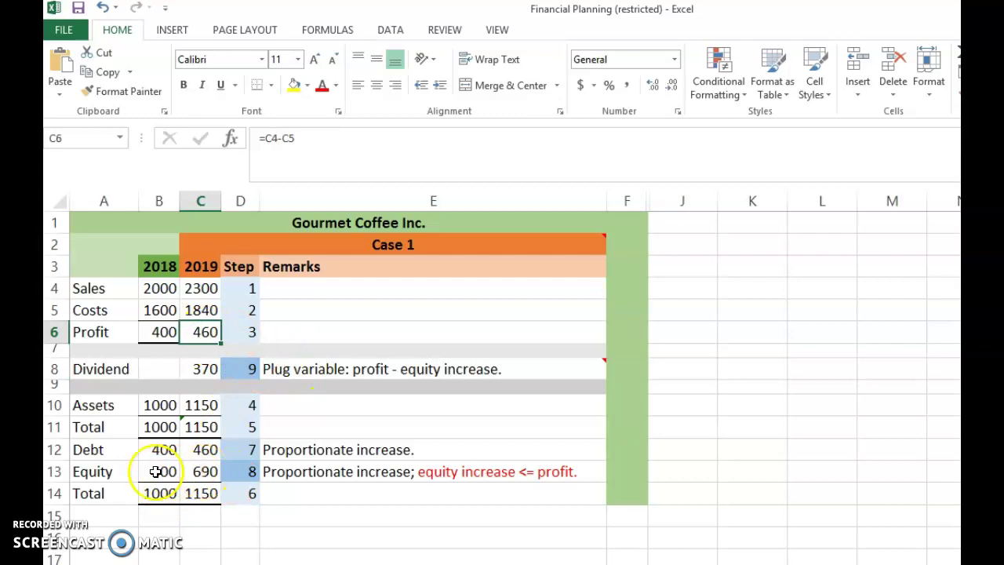
left_click(209, 368)
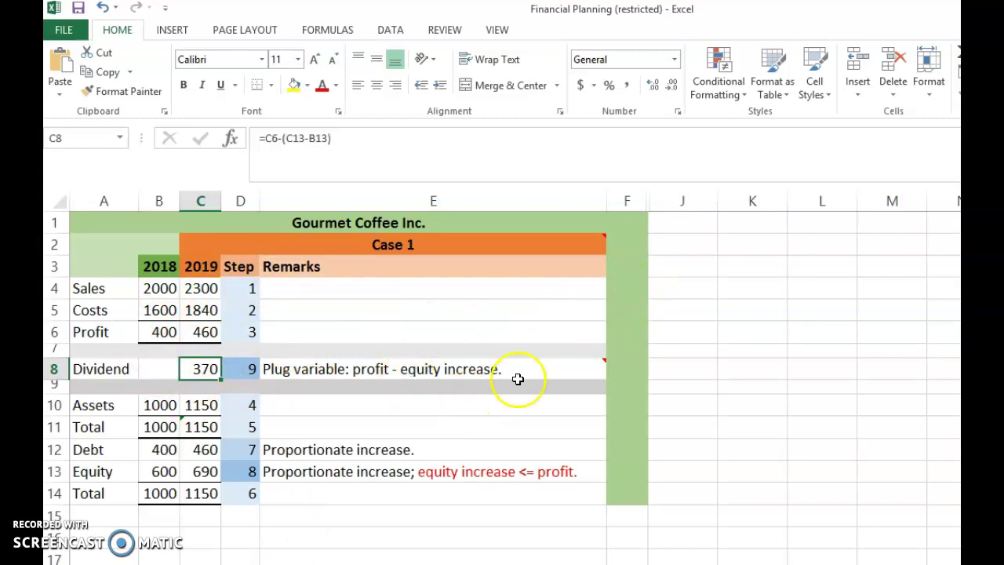
Unhide the Case 2 columns between columns F and J so both cases can be compared side by side.
left_click_drag(630, 194, 682, 196)
right_click(682, 195)
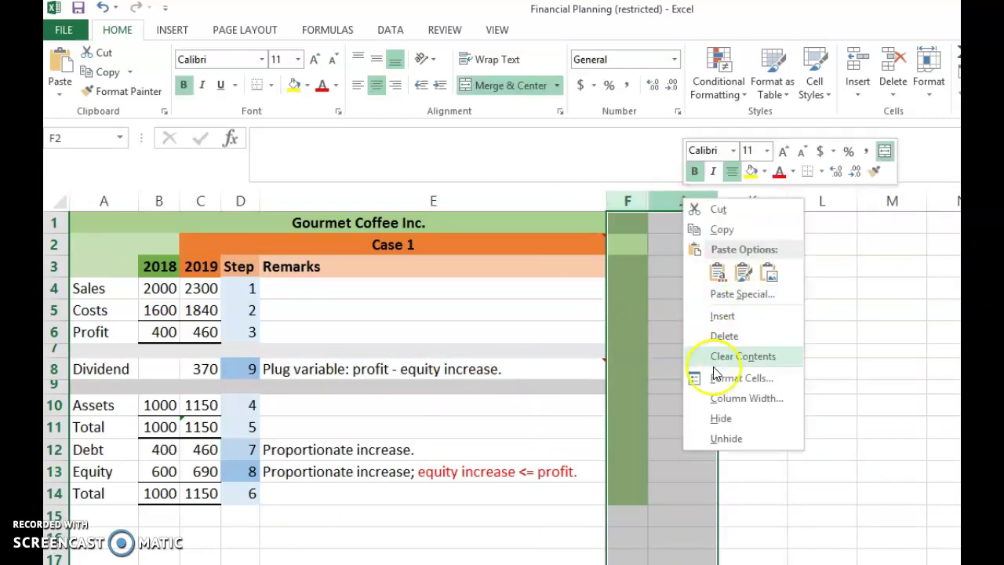
left_click(719, 438)
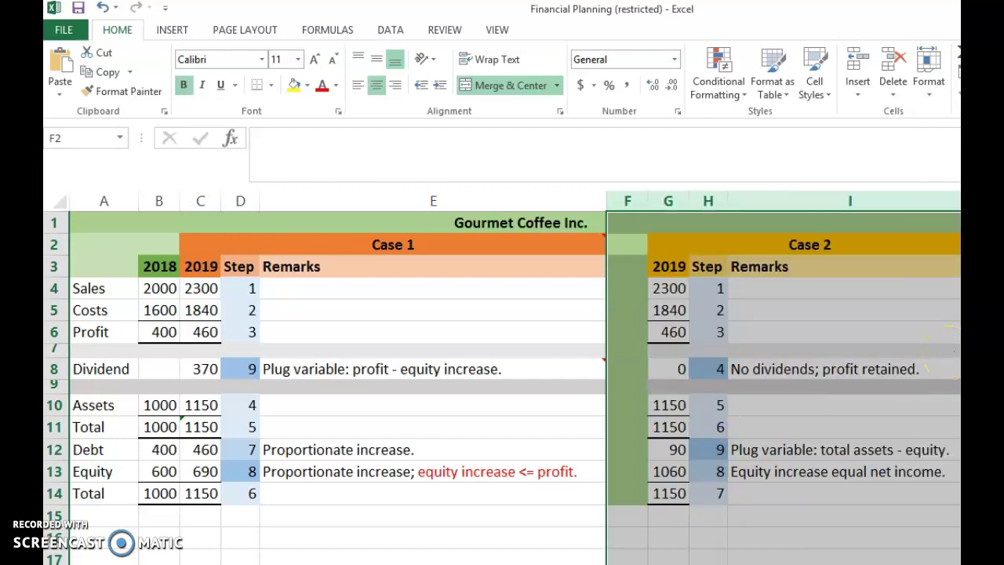
scroll(502, 377, "down", 1)
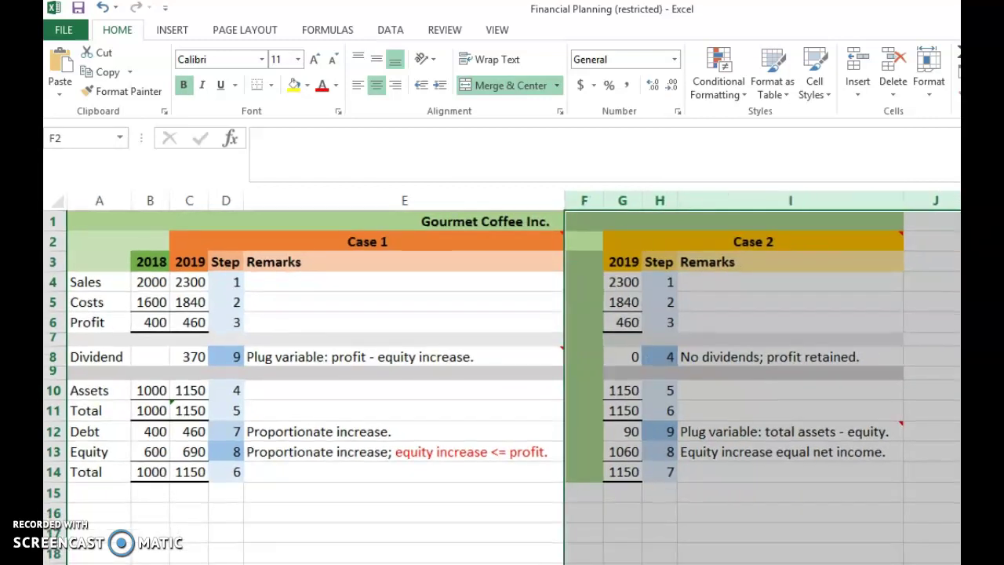
mouse_move(708, 239)
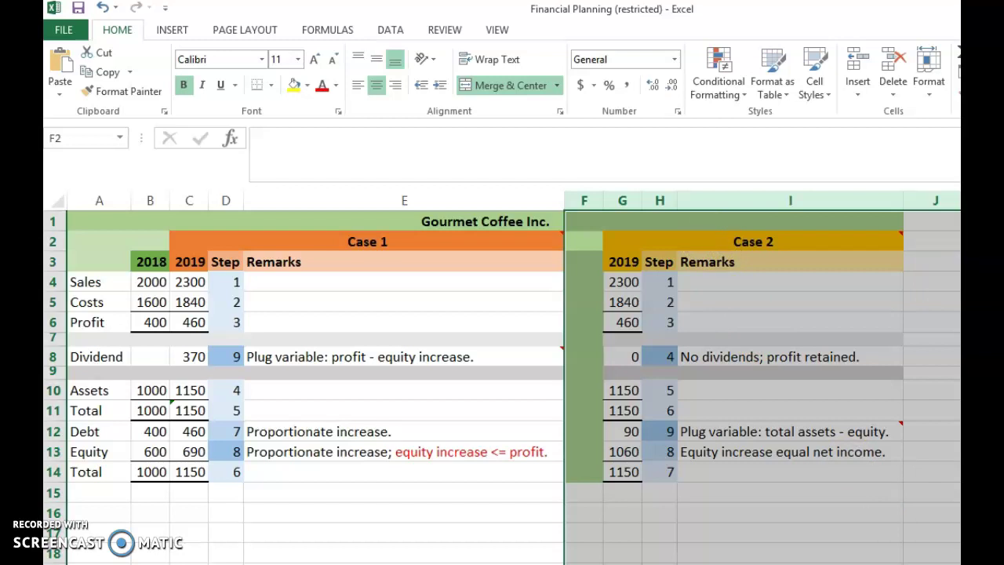
scroll(502, 377, "down", 1)
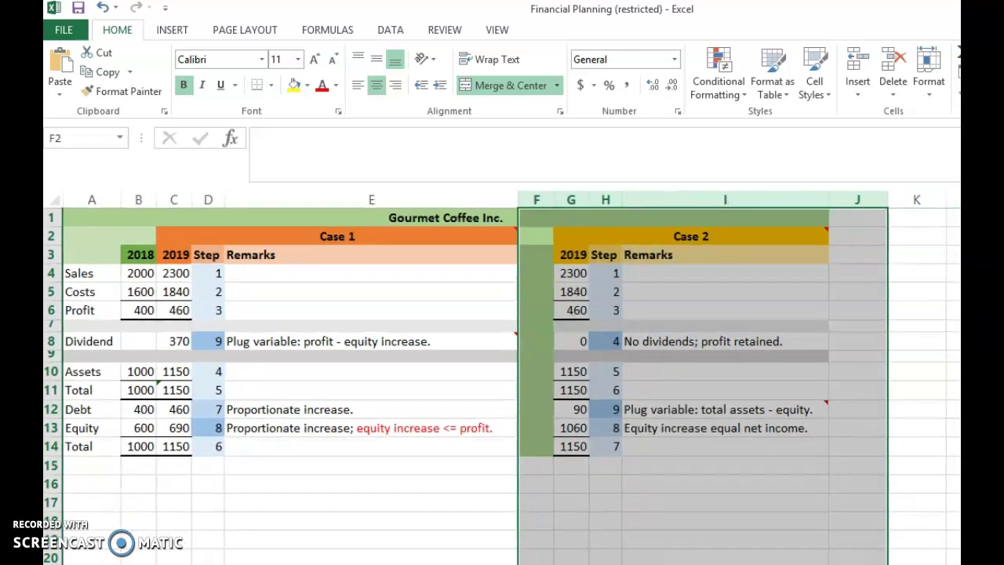
mouse_move(805, 239)
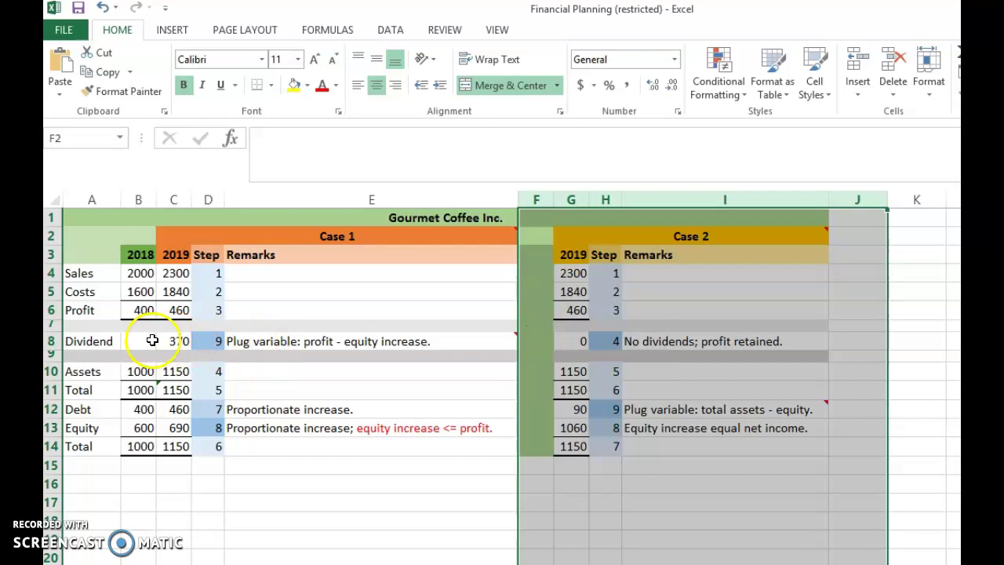
Locate the Dividend row and inspect the plug formula behind the Case 2 Debt figure in G12.
left_click(105, 341)
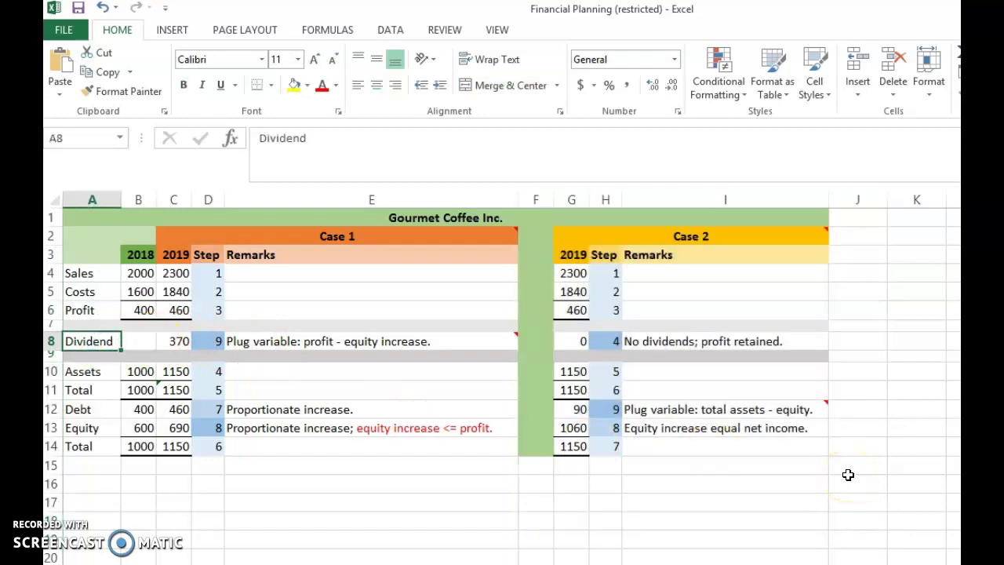
left_click(578, 409)
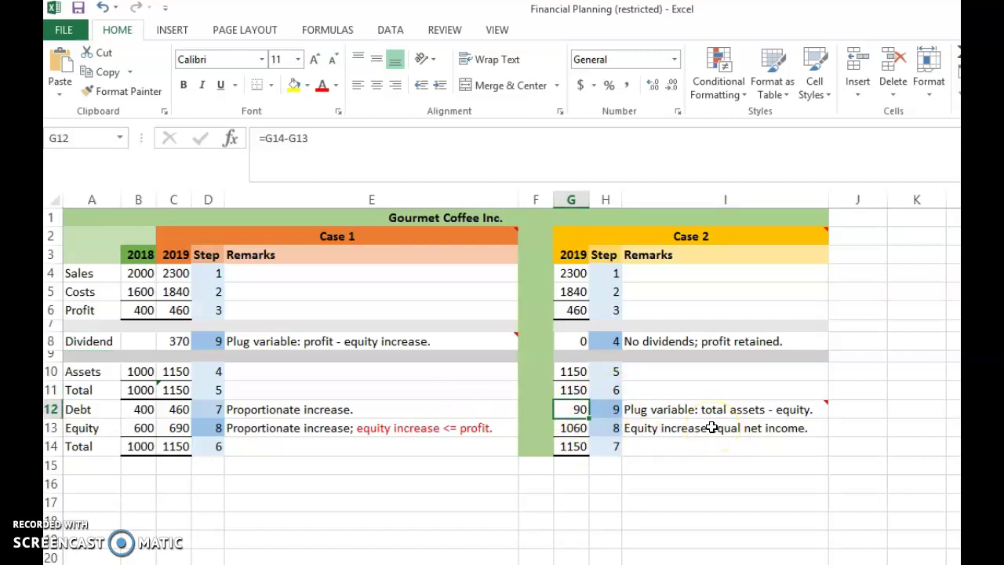
left_click(550, 452)
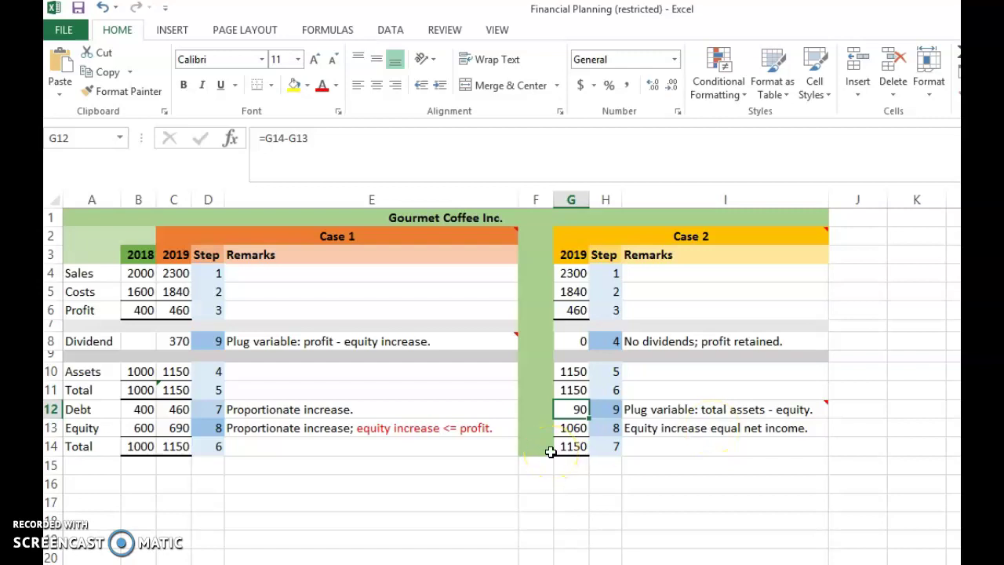